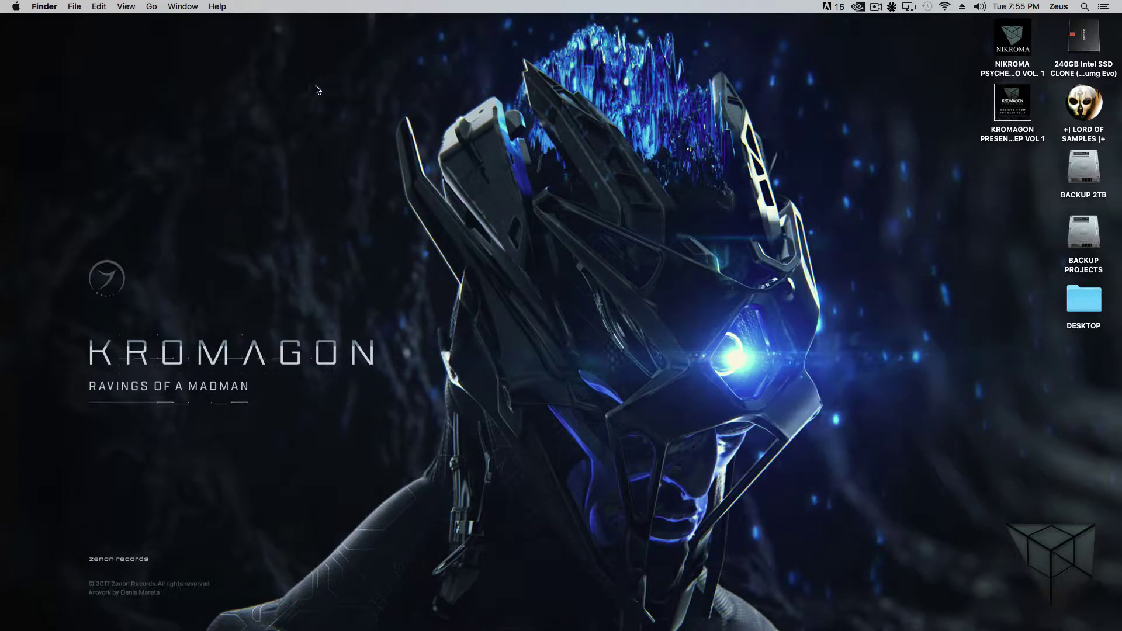
Switch to Safari and view the KROMAGON sample packs on nikroma.com
mouse_move(27, 101)
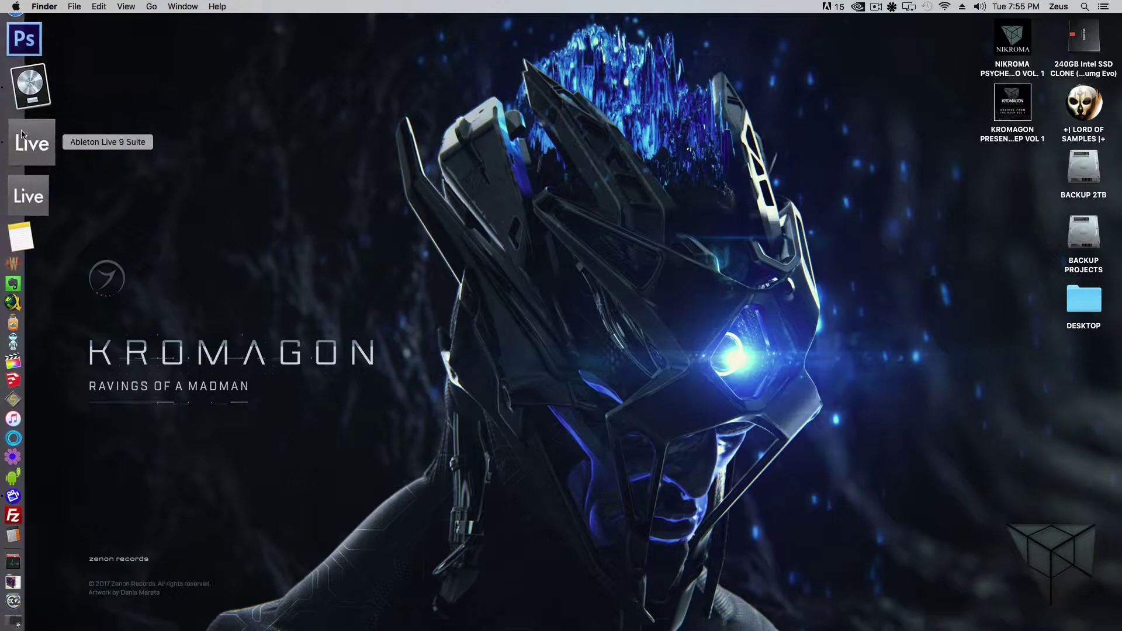
left_click(29, 93)
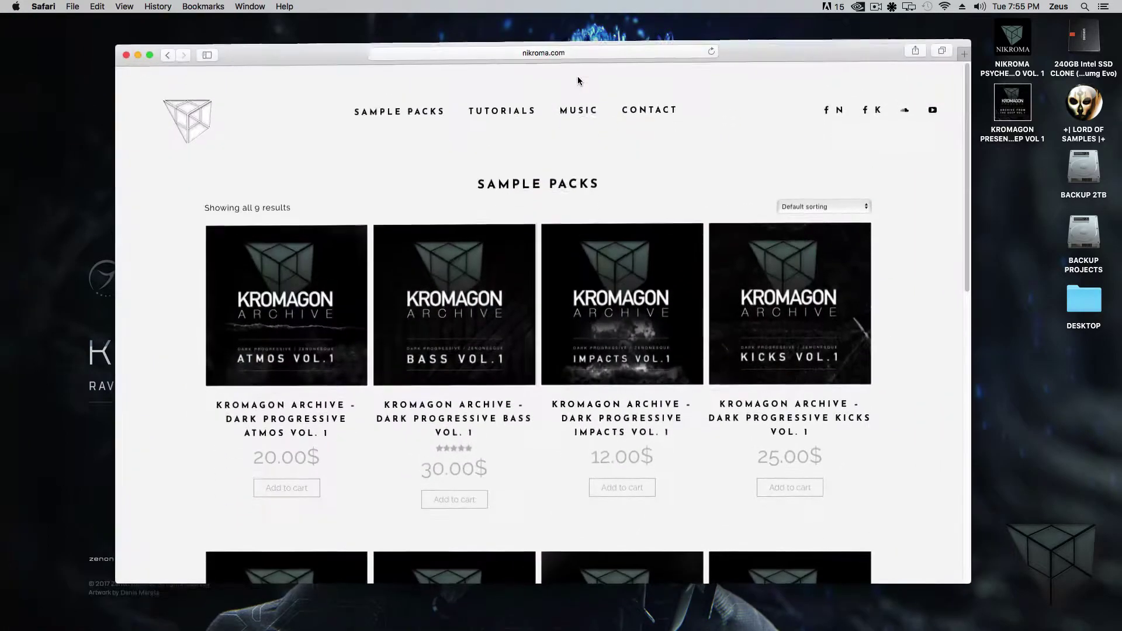
left_click(577, 52)
type("kromagon")
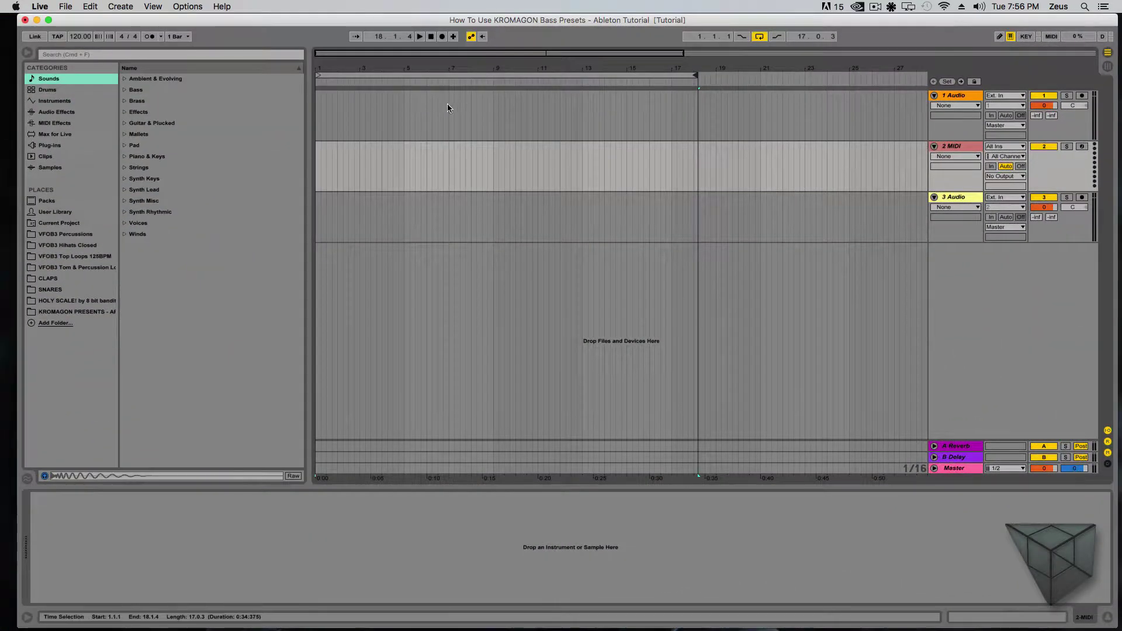
Set the project tempo to 140 BPM and check the arrangement's fixed grid setting around bar 1
left_click_drag(77, 38, 78, 27)
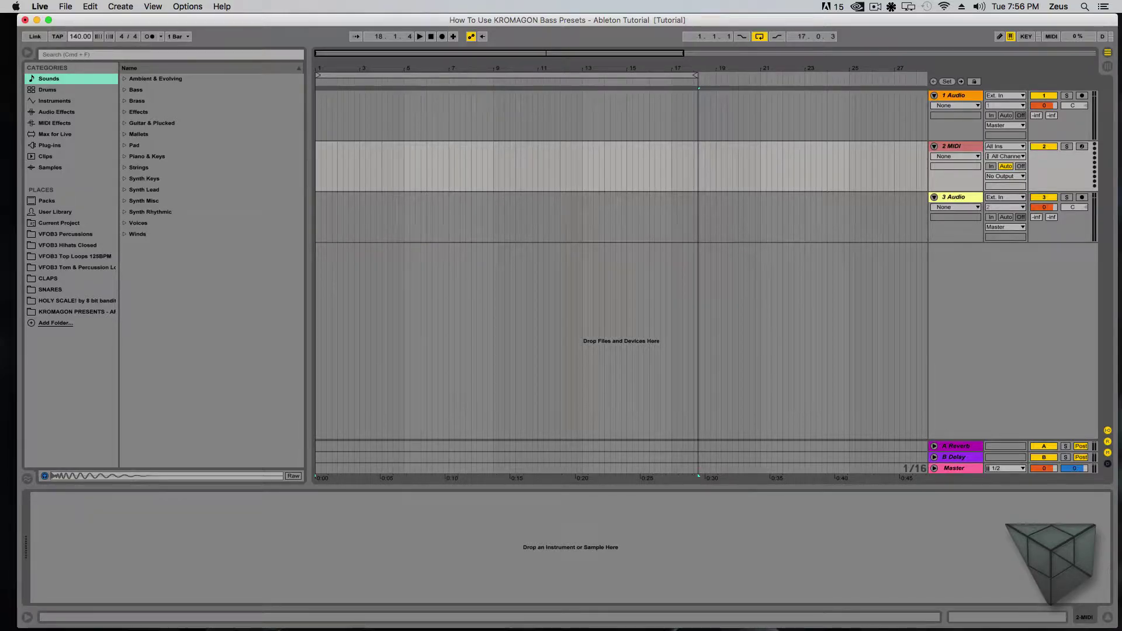
left_click_drag(421, 62, 415, 114)
right_click(412, 122)
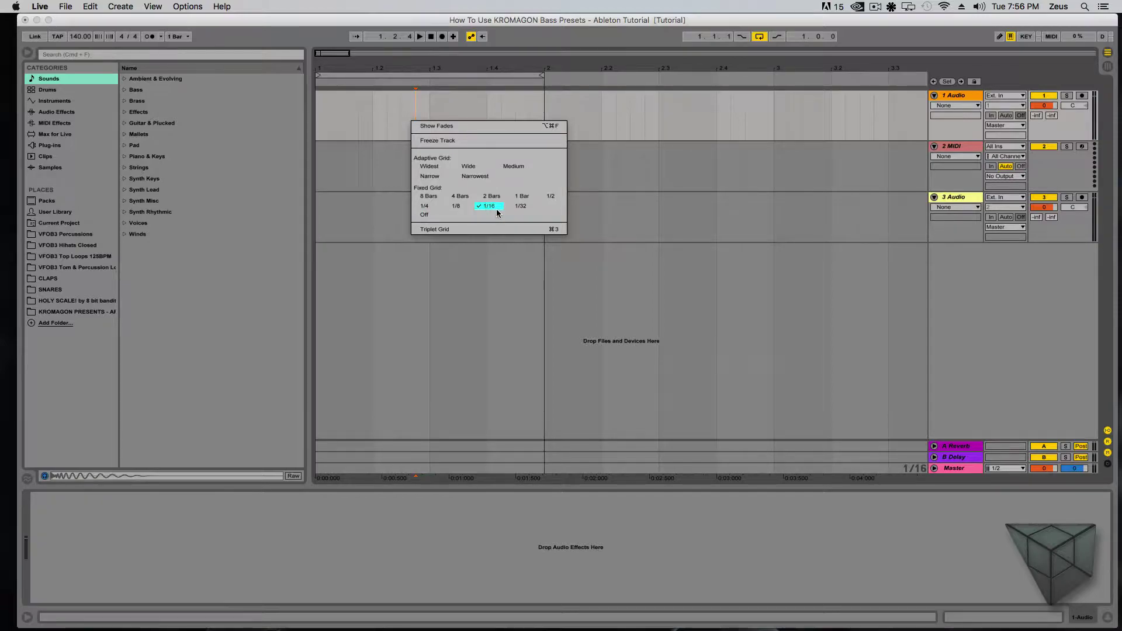
left_click(342, 119)
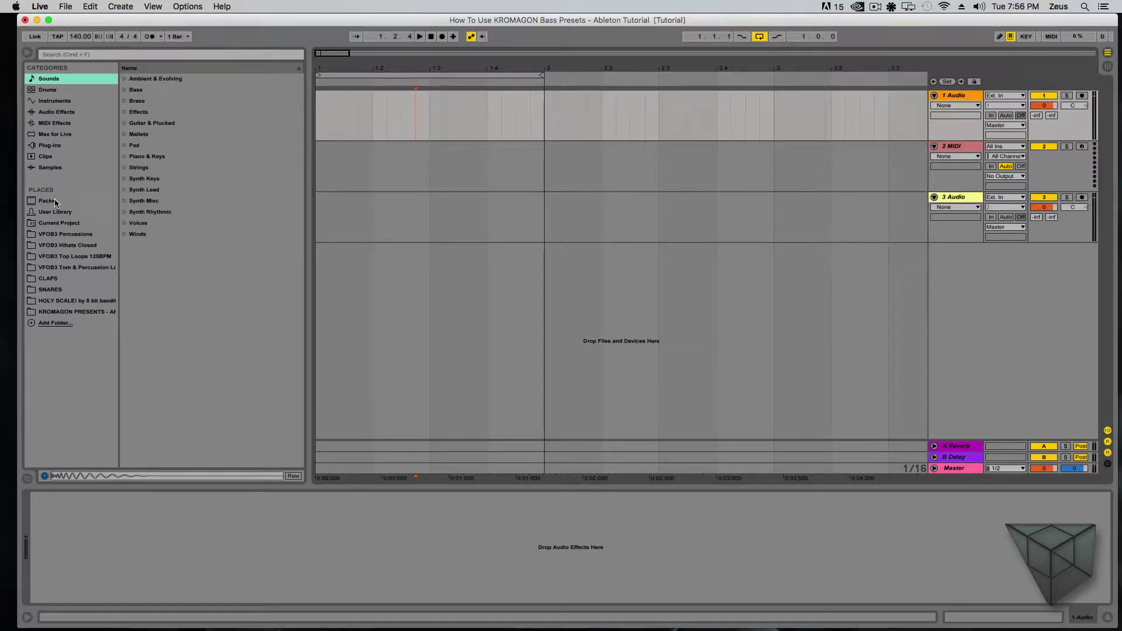
left_click(55, 323)
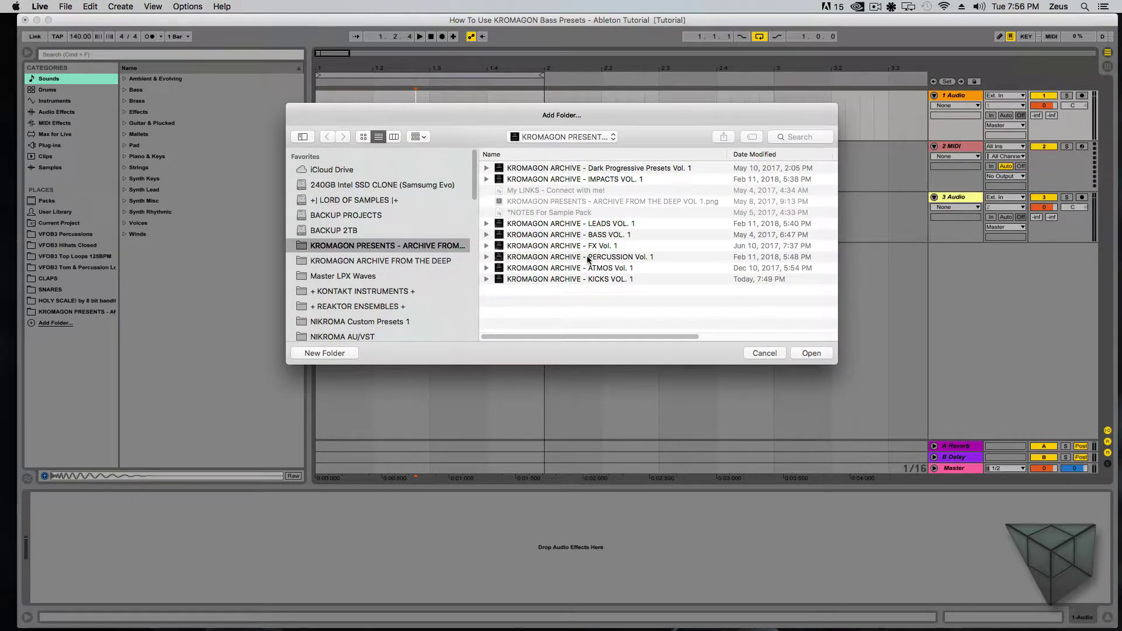
left_click(626, 236)
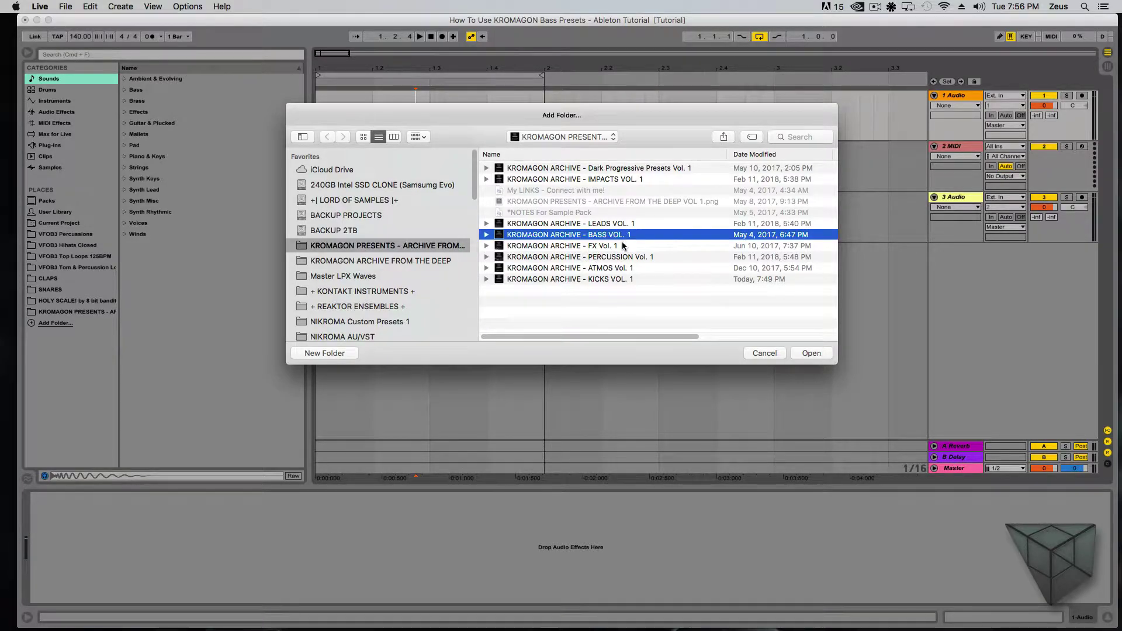
left_click(769, 352)
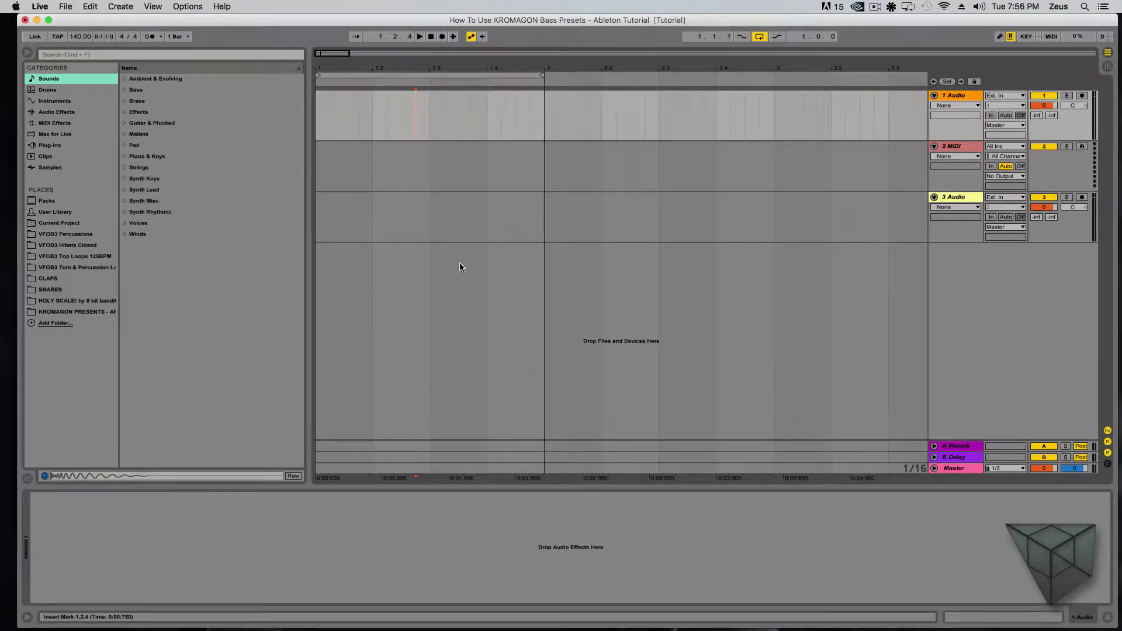
Show the KROMAGON PRESENTS folder's contents, widen the places column slightly, and expand KROMAGON ARCHIVE - KICKS VOL. 1
left_click(59, 313)
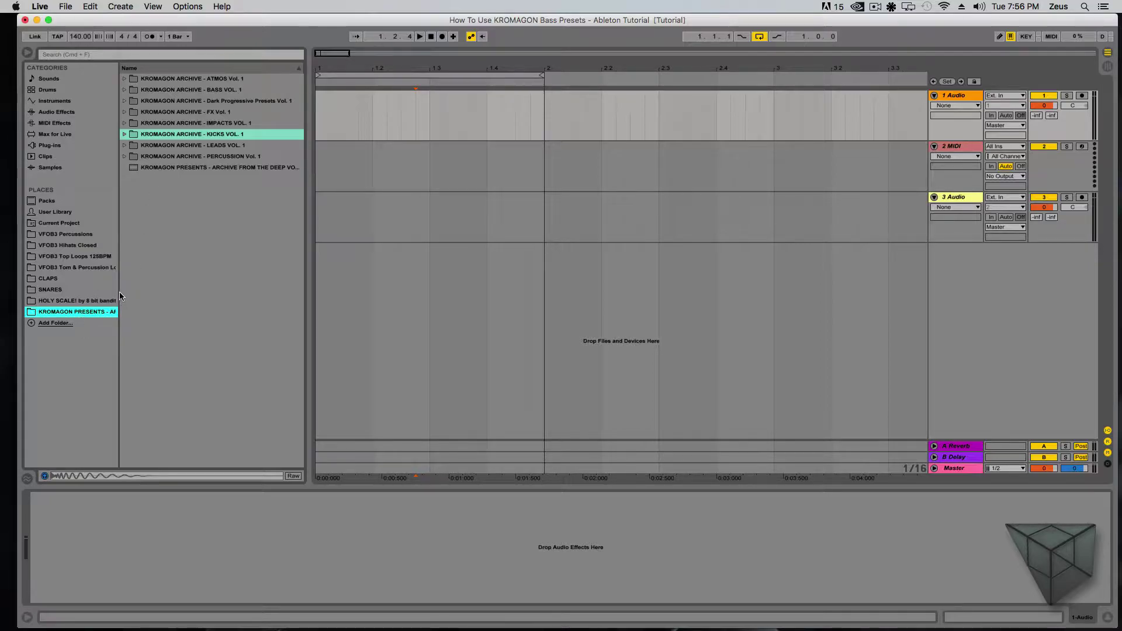
mouse_move(119, 293)
left_mouse_down()
mouse_move(234, 291)
mouse_move(125, 279)
left_mouse_up()
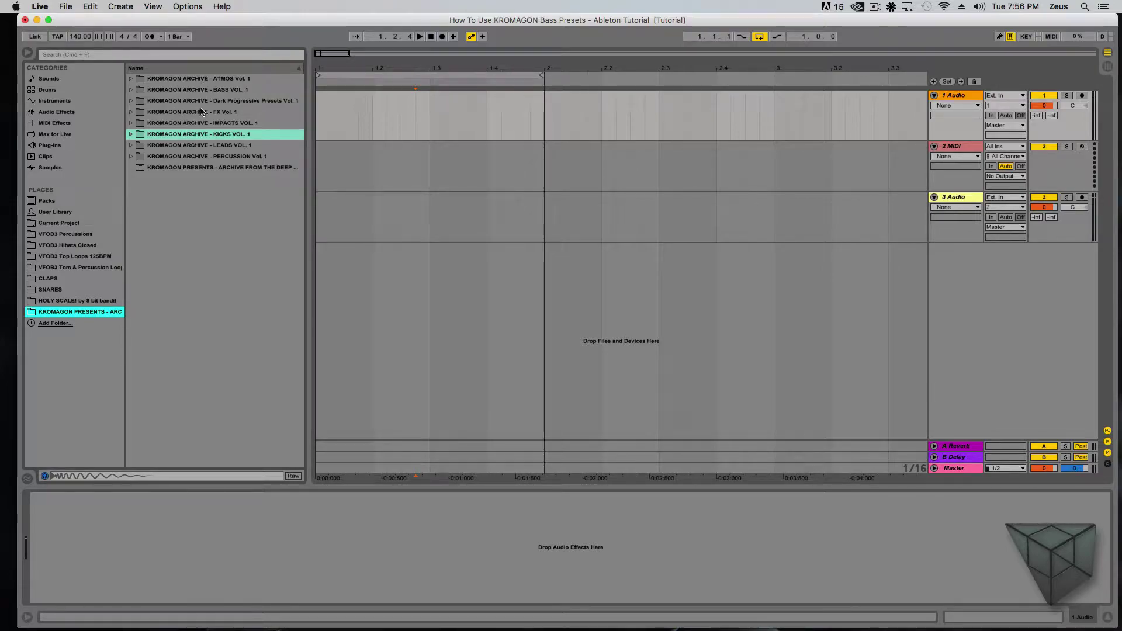
left_click(131, 136)
left_click(130, 112)
left_click(131, 112)
left_click(131, 100)
left_click(131, 101)
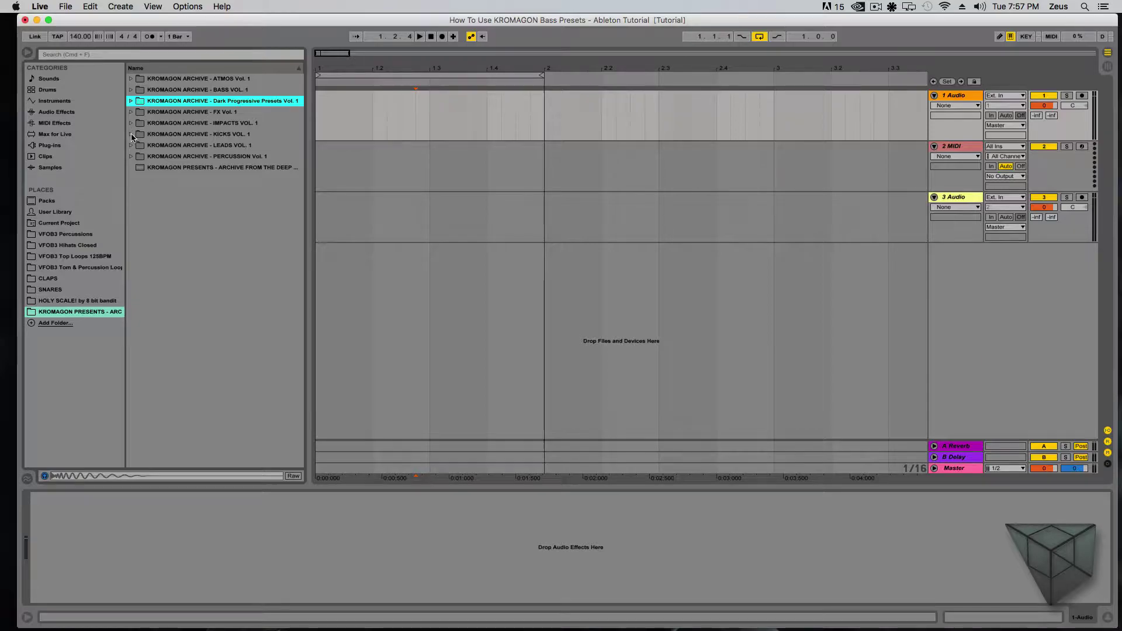
left_click(131, 134)
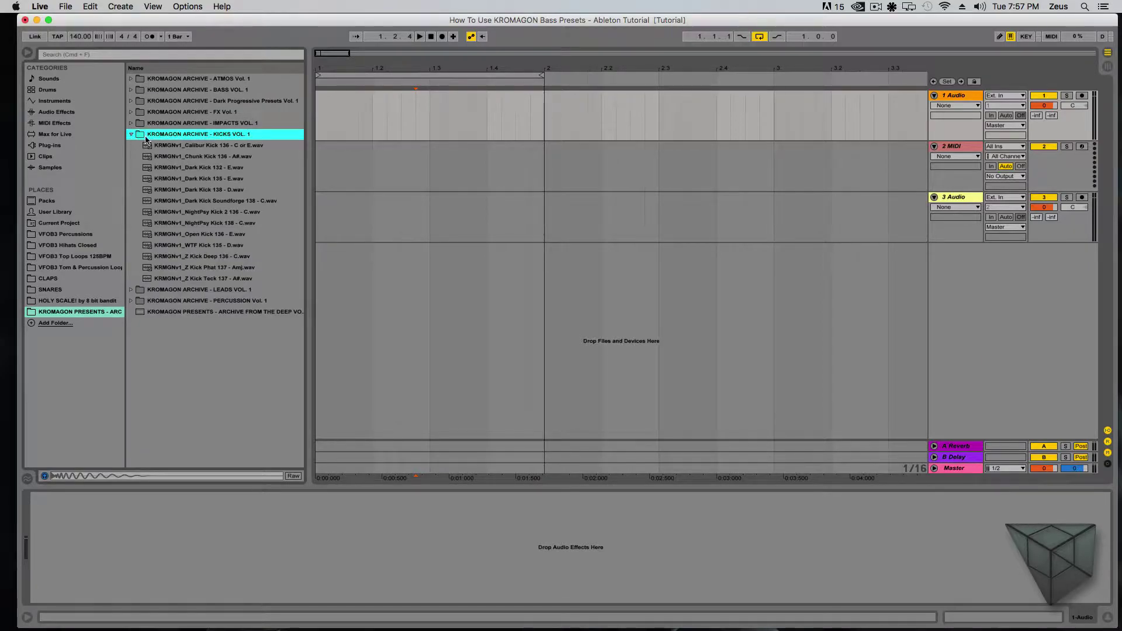
Audition the kick samples and place KRMGNv1_Dark Kick 132 - E.wav at the start of bar 1 on the 1 Audio track
left_click(233, 147)
left_click(223, 157)
left_click(214, 169)
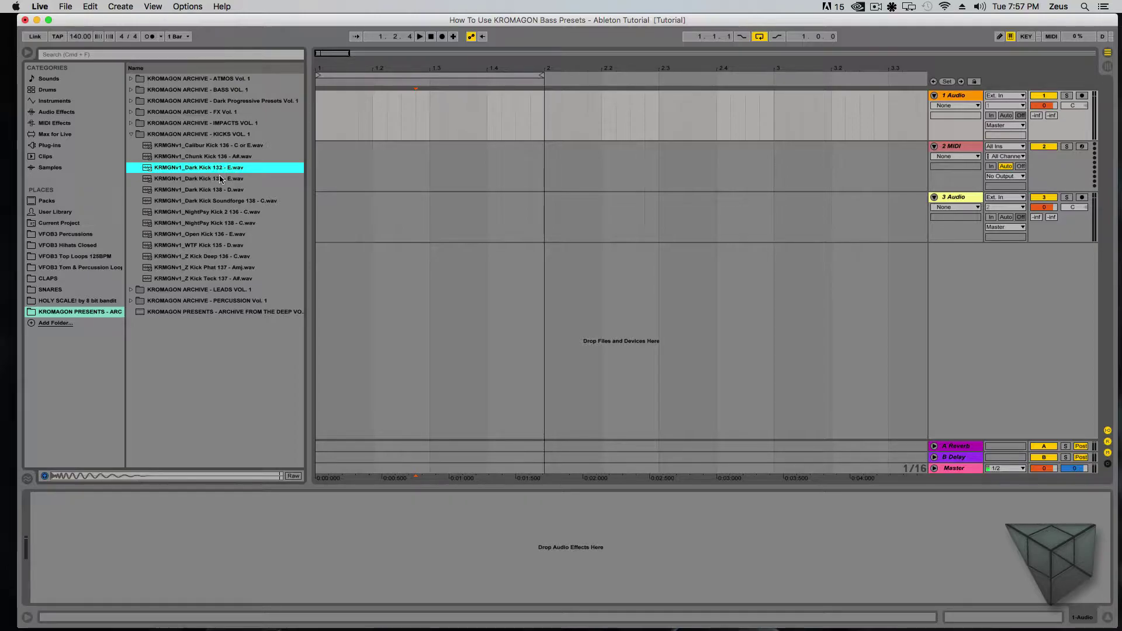
left_click(219, 174)
left_click(213, 191)
left_click(214, 169)
left_click_drag(213, 171, 322, 107)
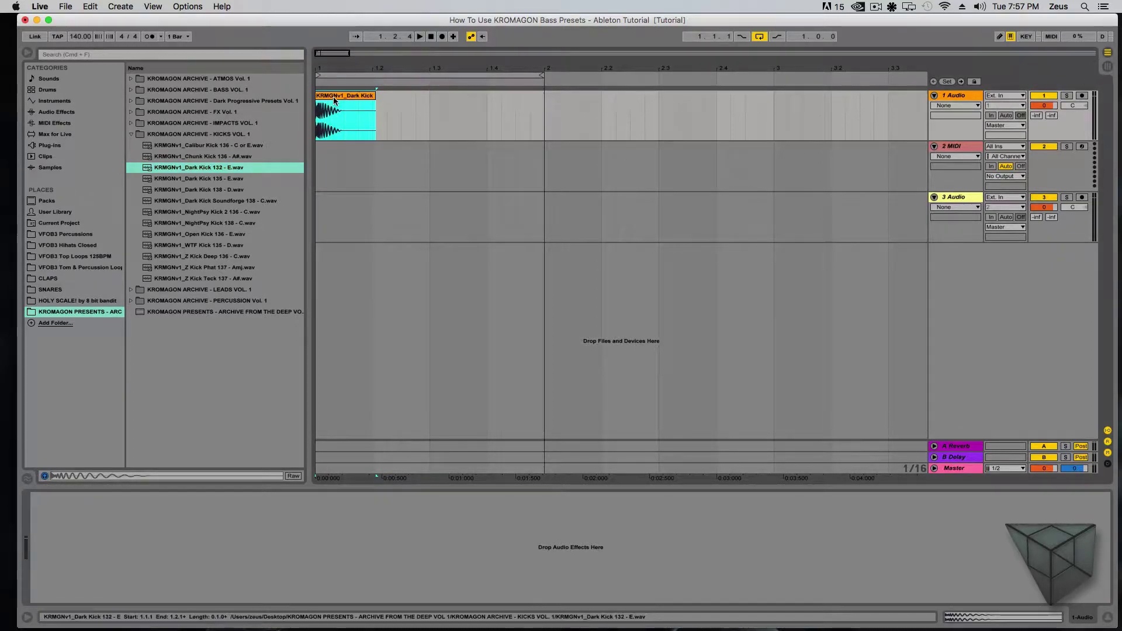
Turn off warping for the kick clip and trim its end to exactly one beat, at 1.2
double_click(333, 102)
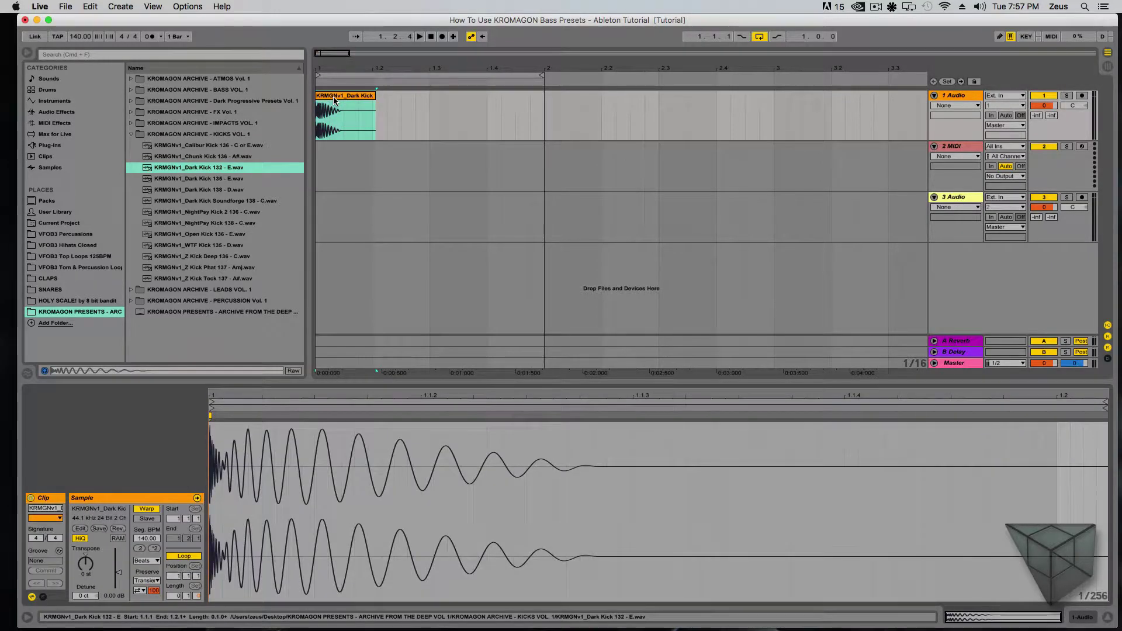
left_click(142, 509)
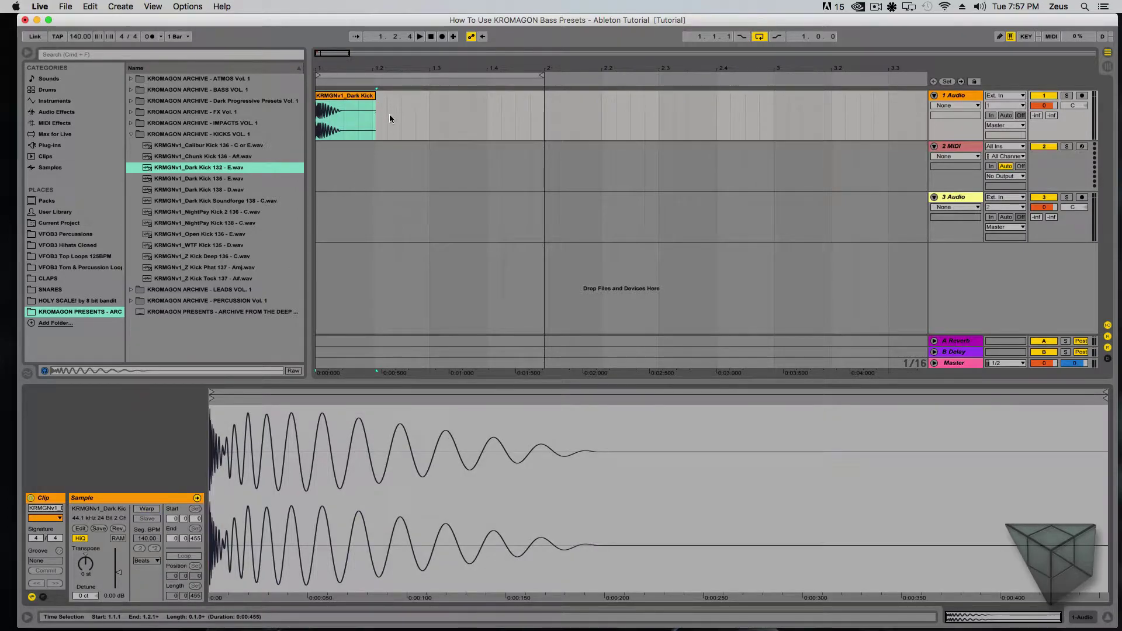
left_click_drag(377, 95, 372, 94)
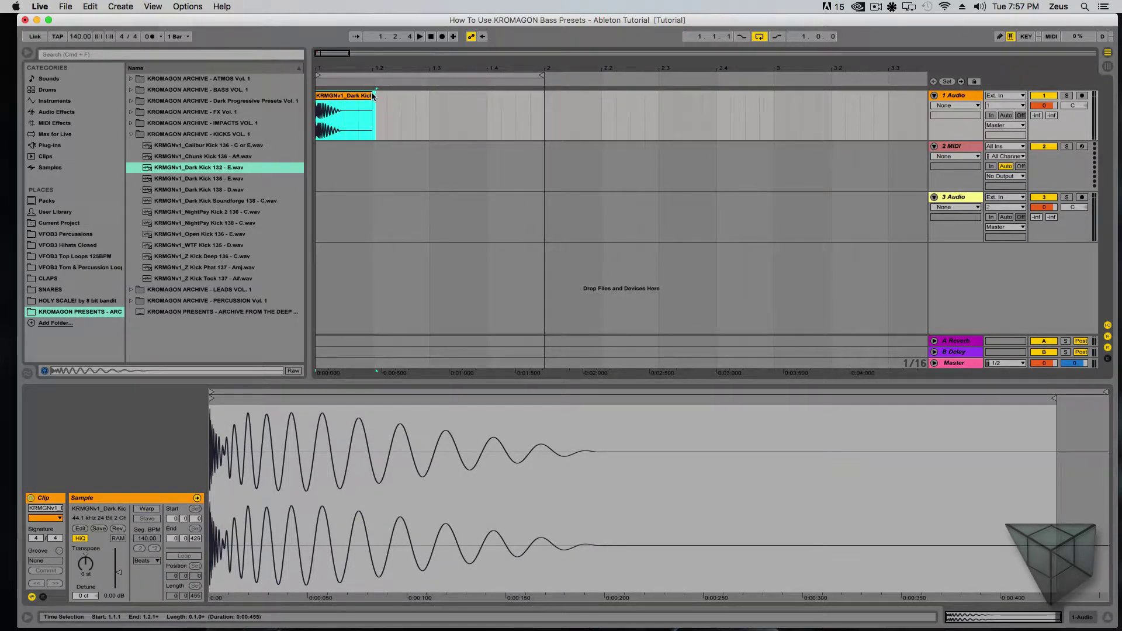
Duplicate the kick clip three times to fill bar 1, and lower the 1 Audio track volume to -12.6 dB
key("super+d")
key("super+d")
key("super+d")
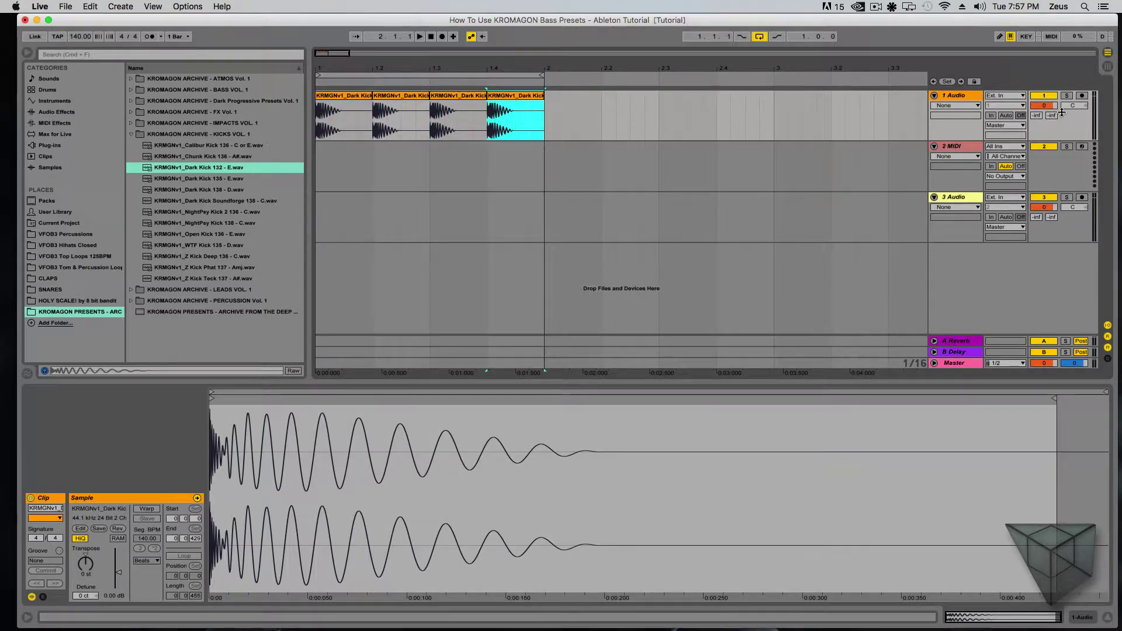
left_click_drag(1050, 107, 1051, 133)
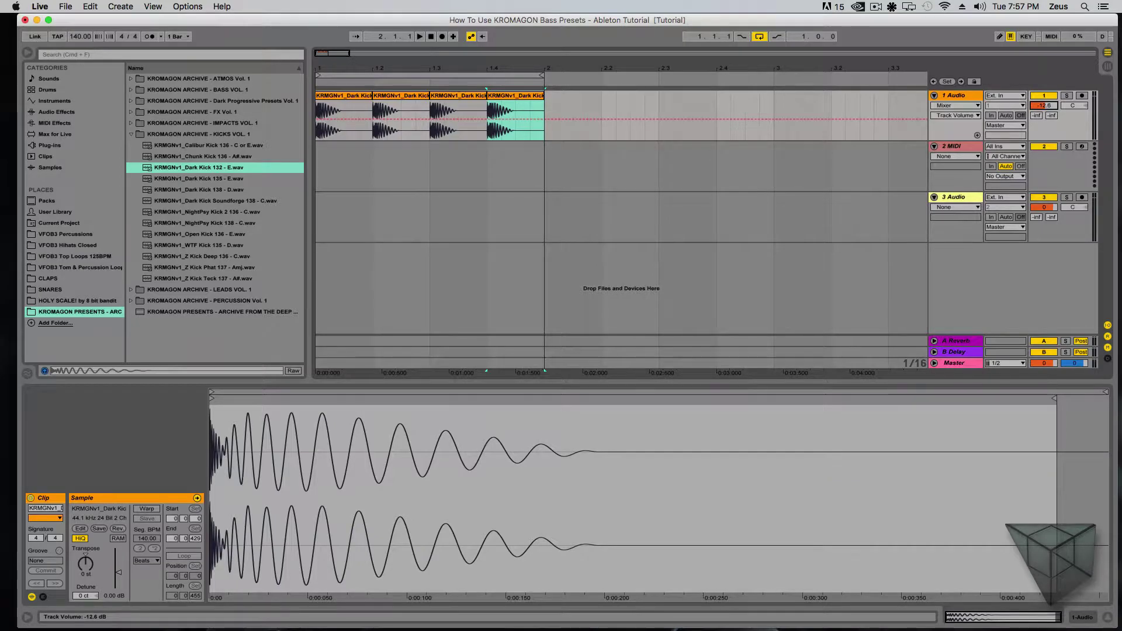
key("space")
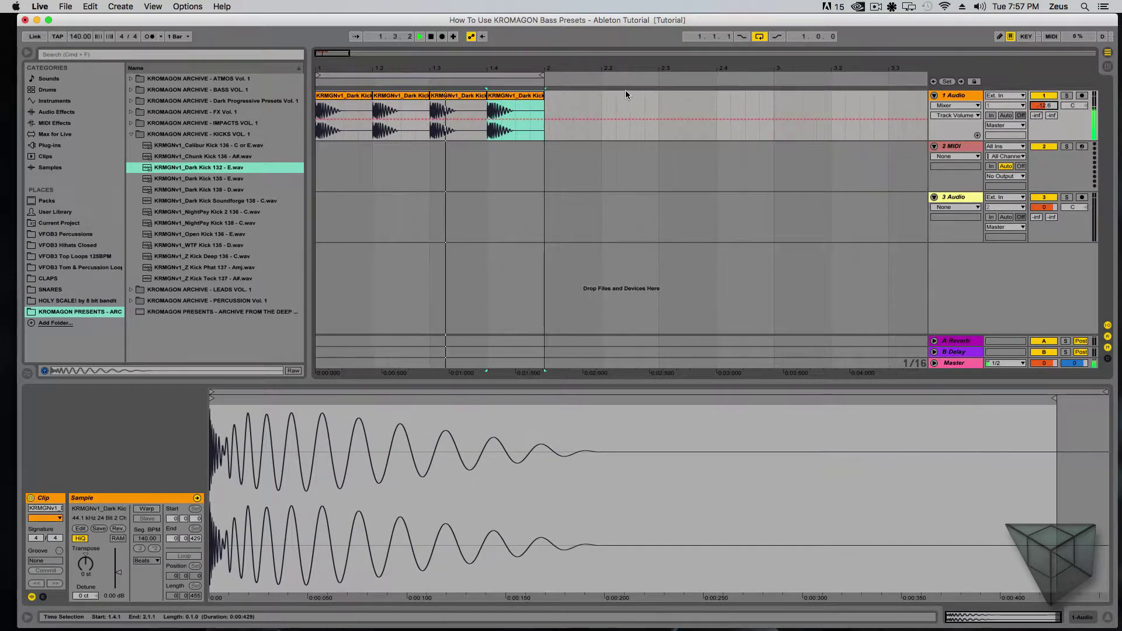
Collapse the KICKS VOL. 1 folder and expand the KROMAGON ARCHIVE - BASS VOL. 1 folder
left_click(131, 134)
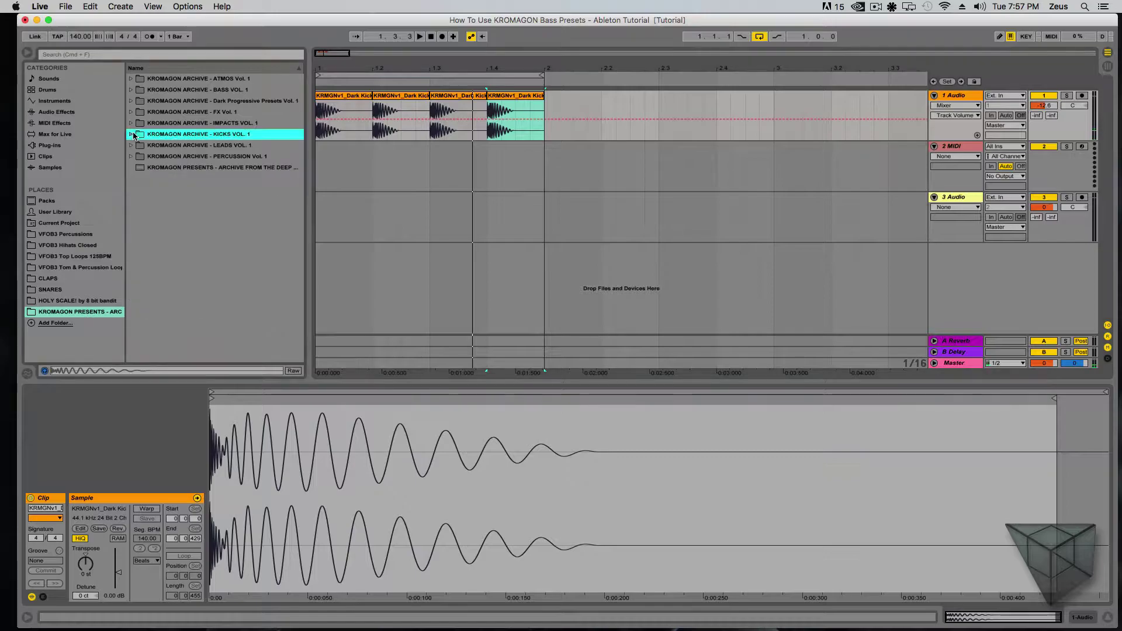
left_click(131, 101)
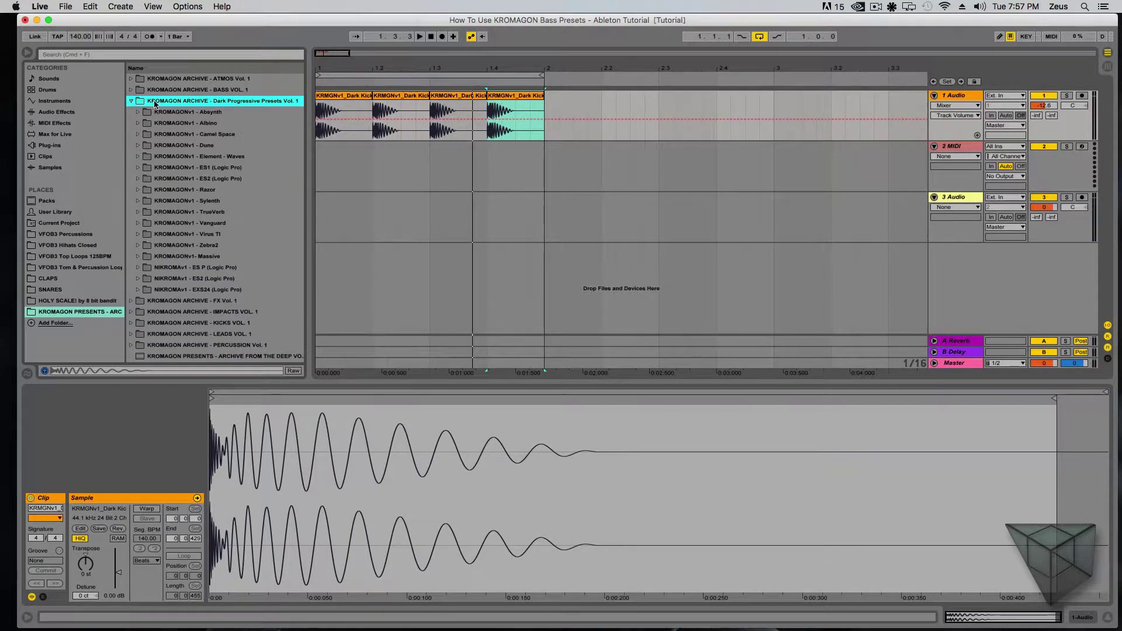
left_click(129, 102)
left_click(131, 89)
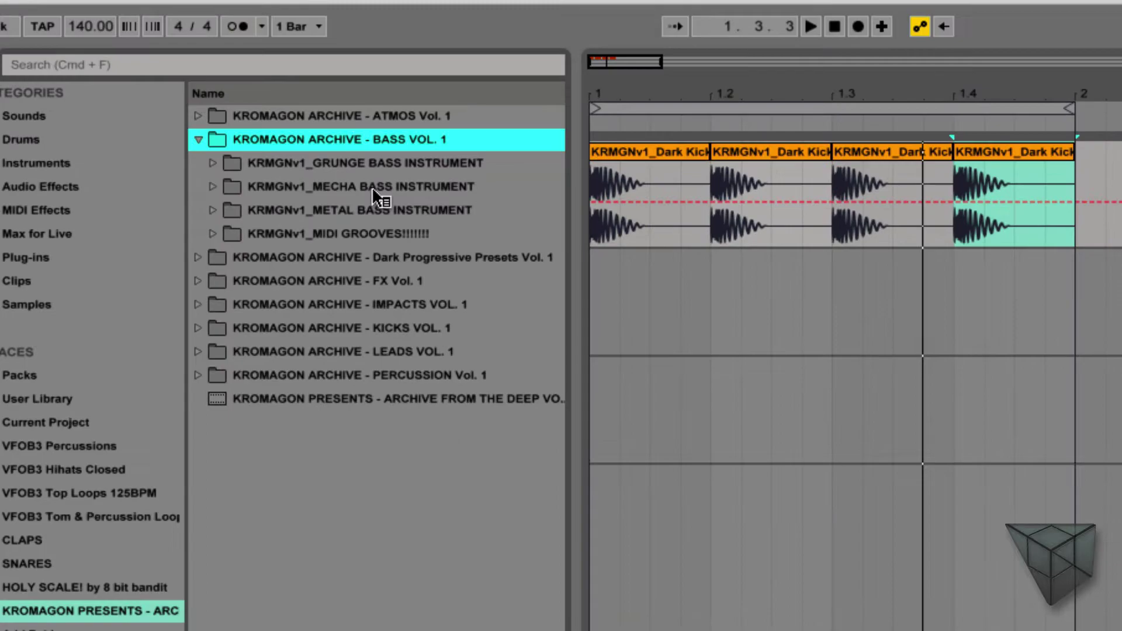
Examine the KRMGNv1_GRUNGE BASS INSTRUMENT folder and preview the Grunge BASS 1 - C1.wav sample
left_click(354, 163)
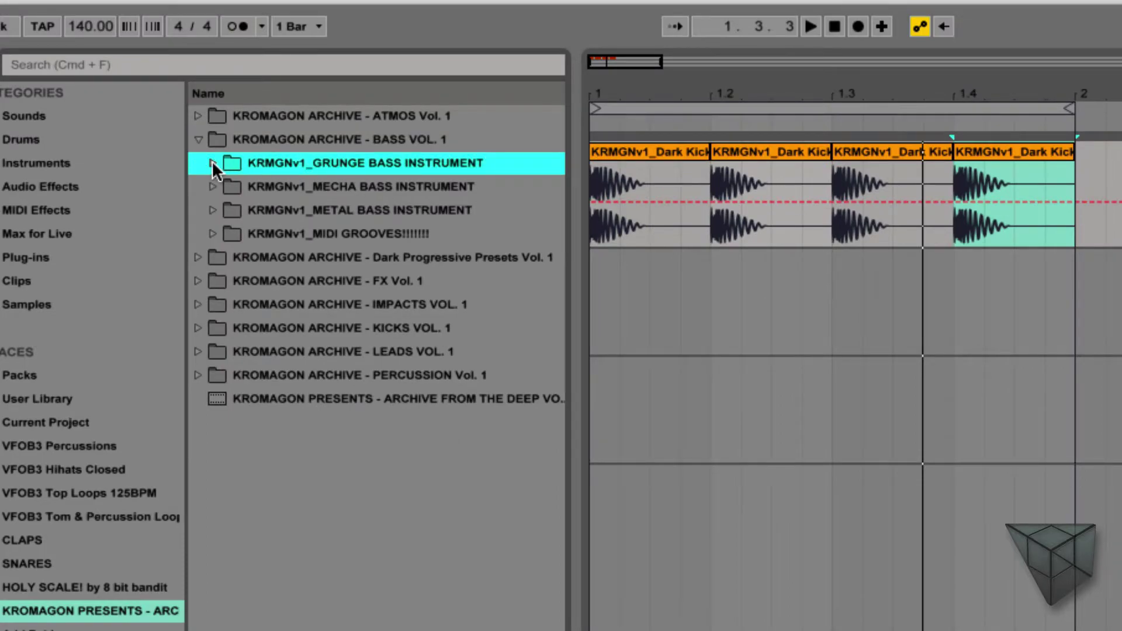
left_click(213, 162)
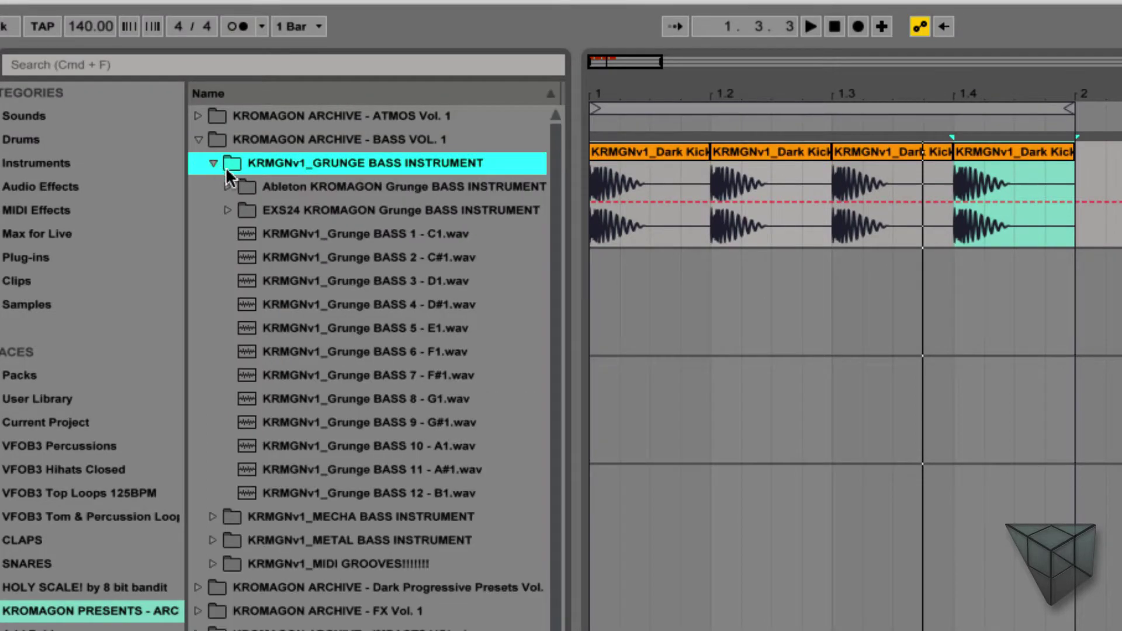
left_click(400, 234)
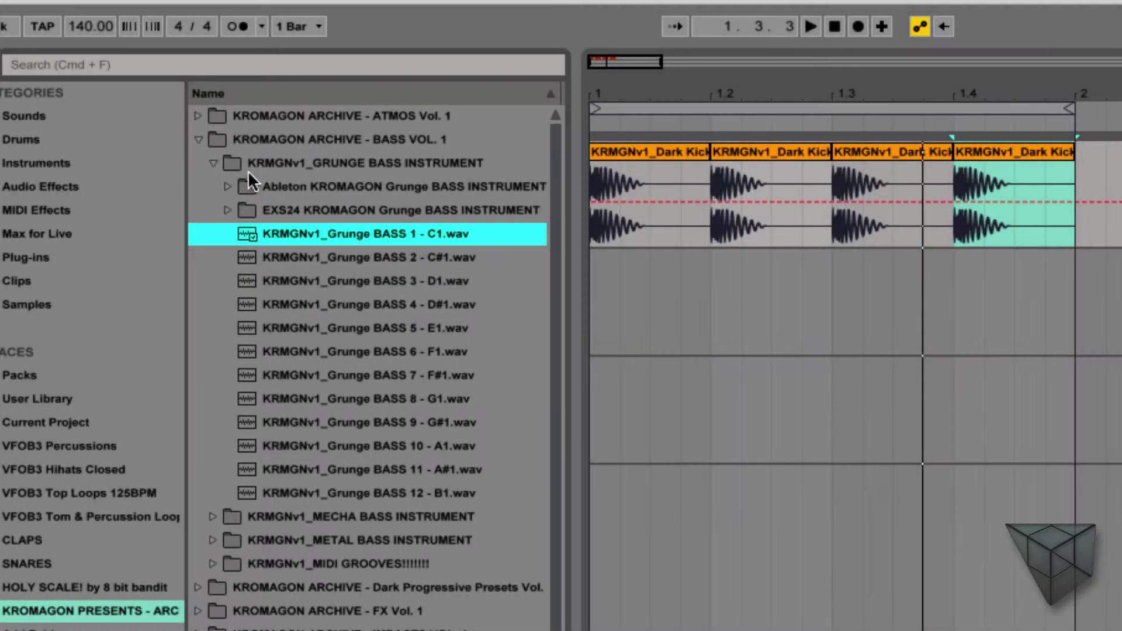
left_click(225, 162)
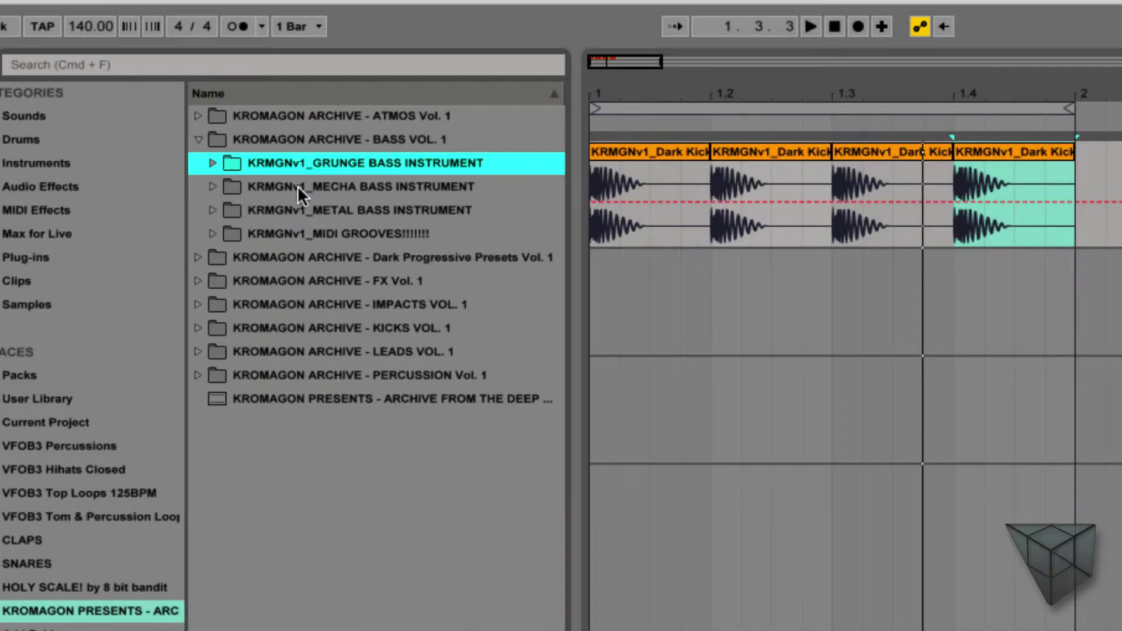
Expand the KRMGNv1_MECHA BASS INSTRUMENT folder and reveal the contents of its Ableton KROMAGON Mecha BASS INSTRUMENT subfolder
left_click(256, 185)
left_click(212, 186)
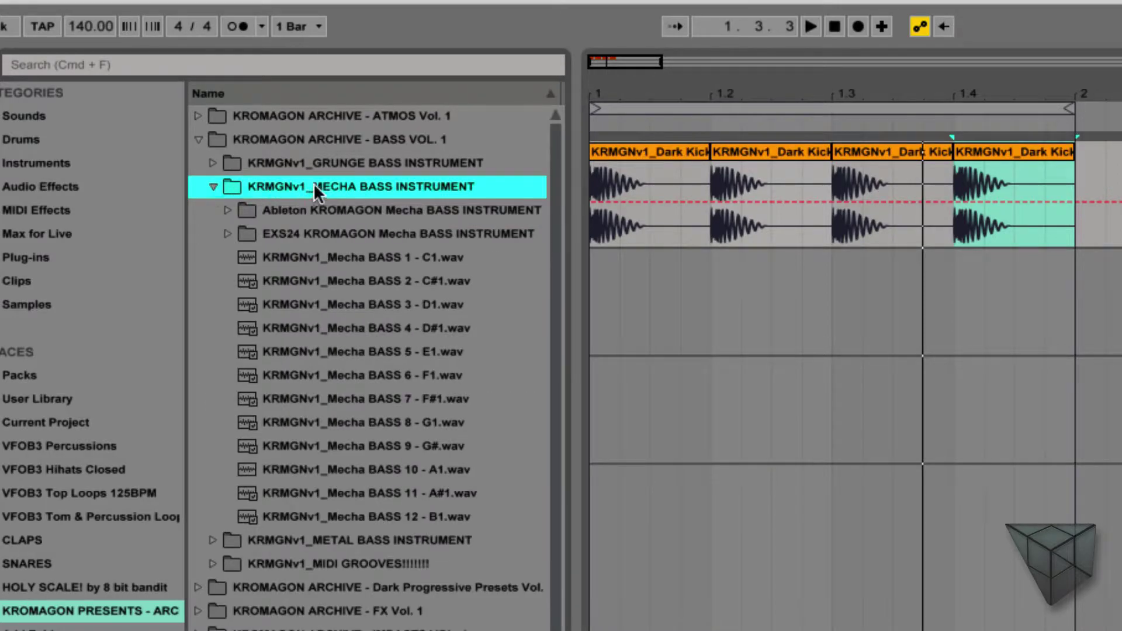
left_click(338, 210)
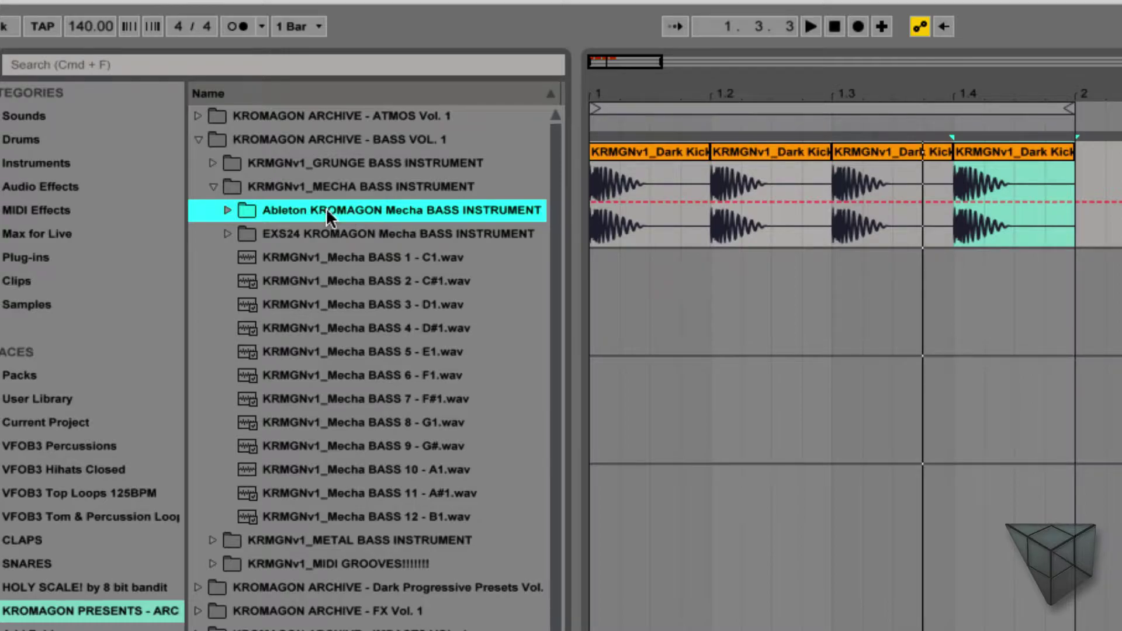
left_click(227, 210)
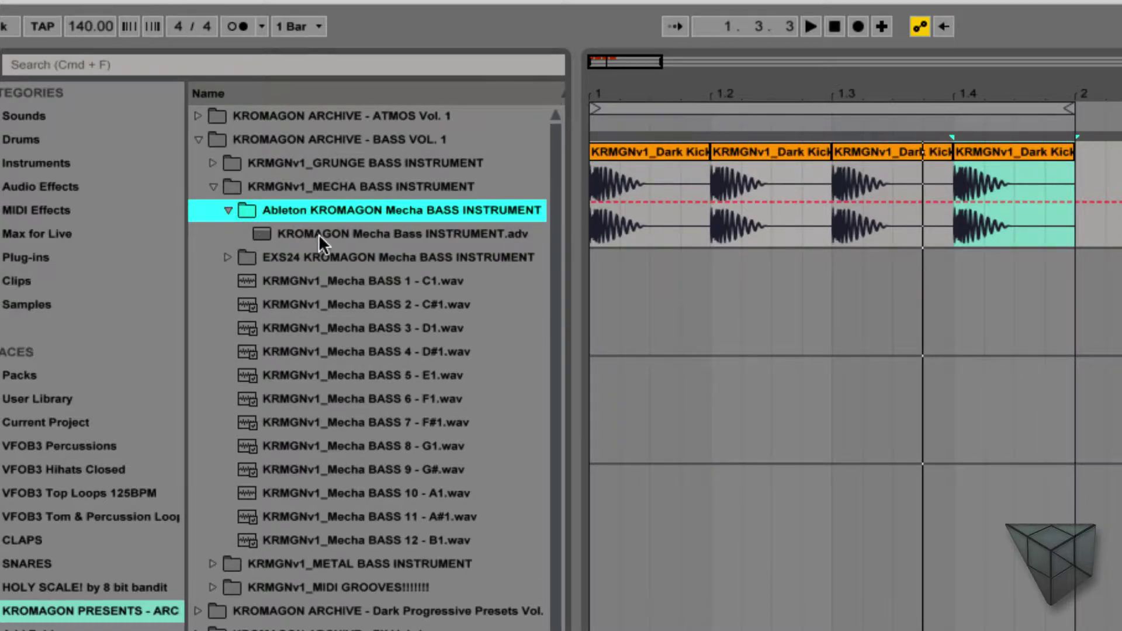
left_click(228, 256)
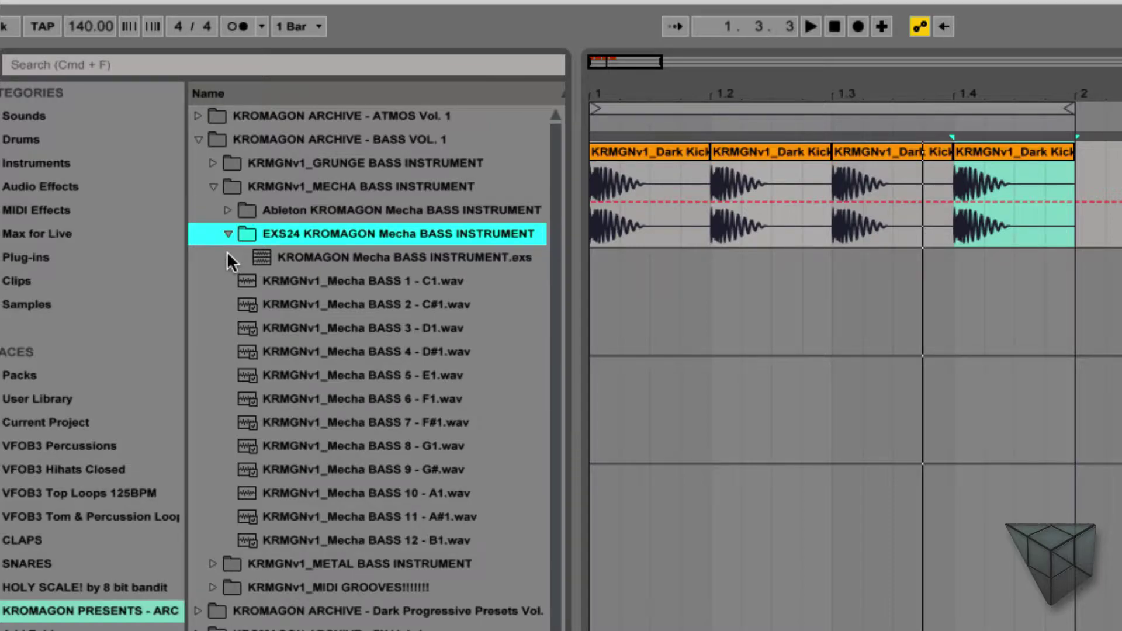
left_click(229, 229)
left_click(228, 211)
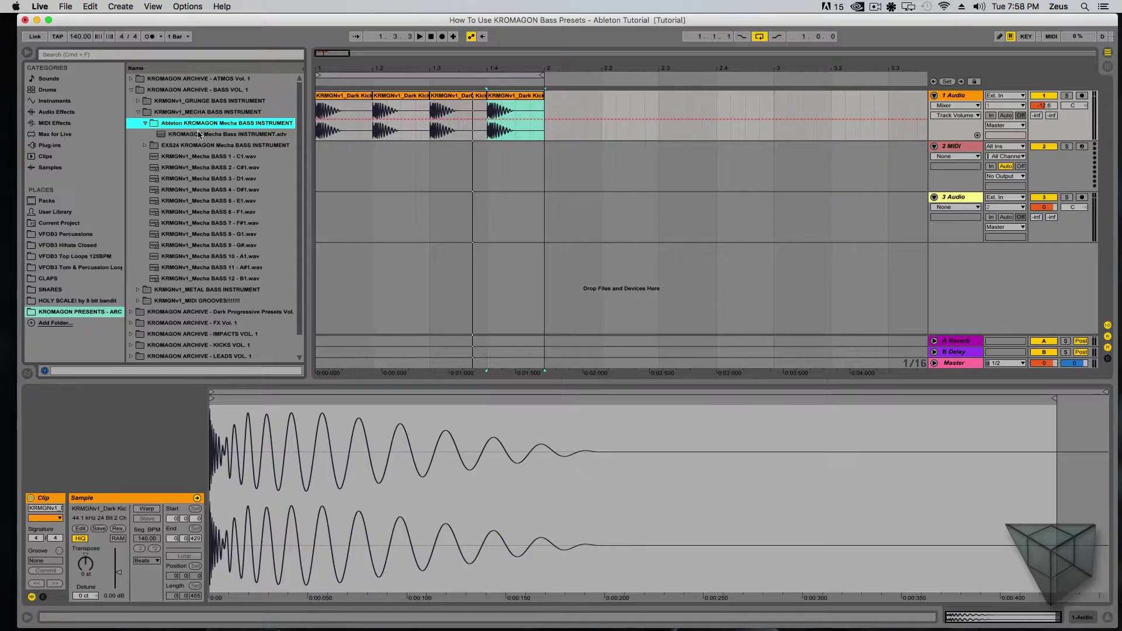
Load KROMAGON Mecha Bass INSTRUMENT.adv onto the 2 MIDI track and select that track
left_click_drag(340, 233, 566, 265)
left_click_drag(306, 151, 357, 153)
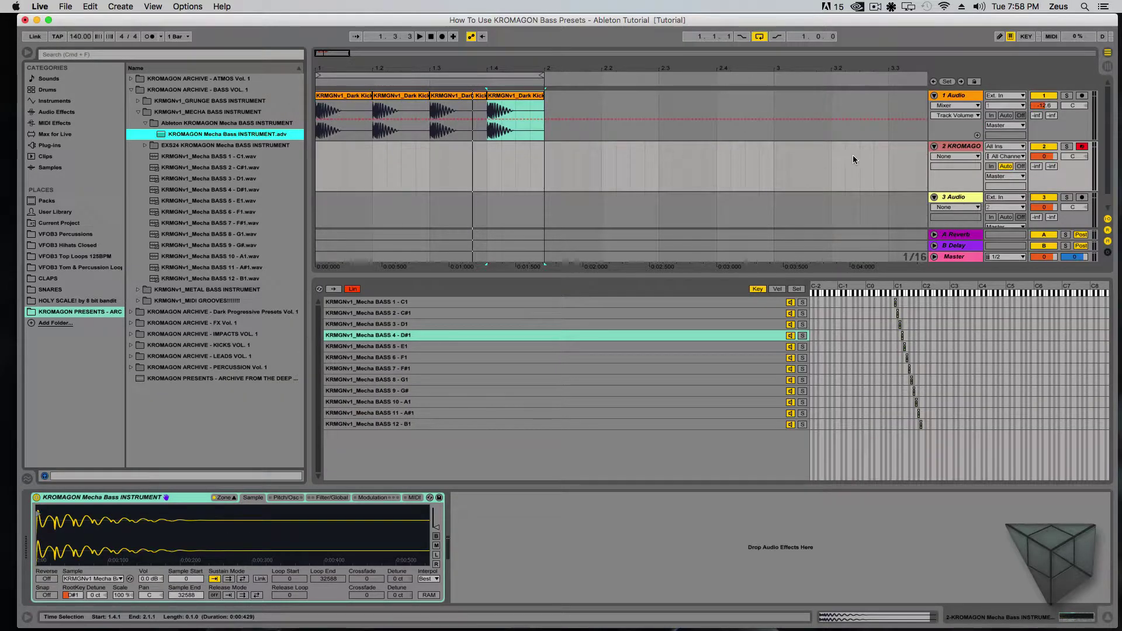
left_click(974, 150)
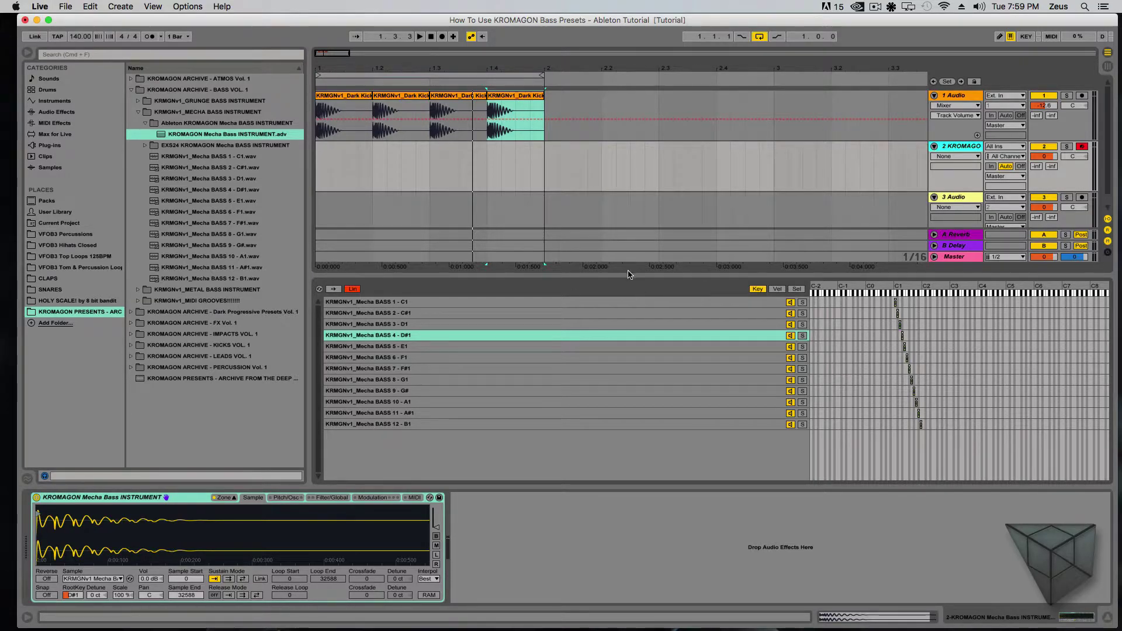
left_click(628, 274)
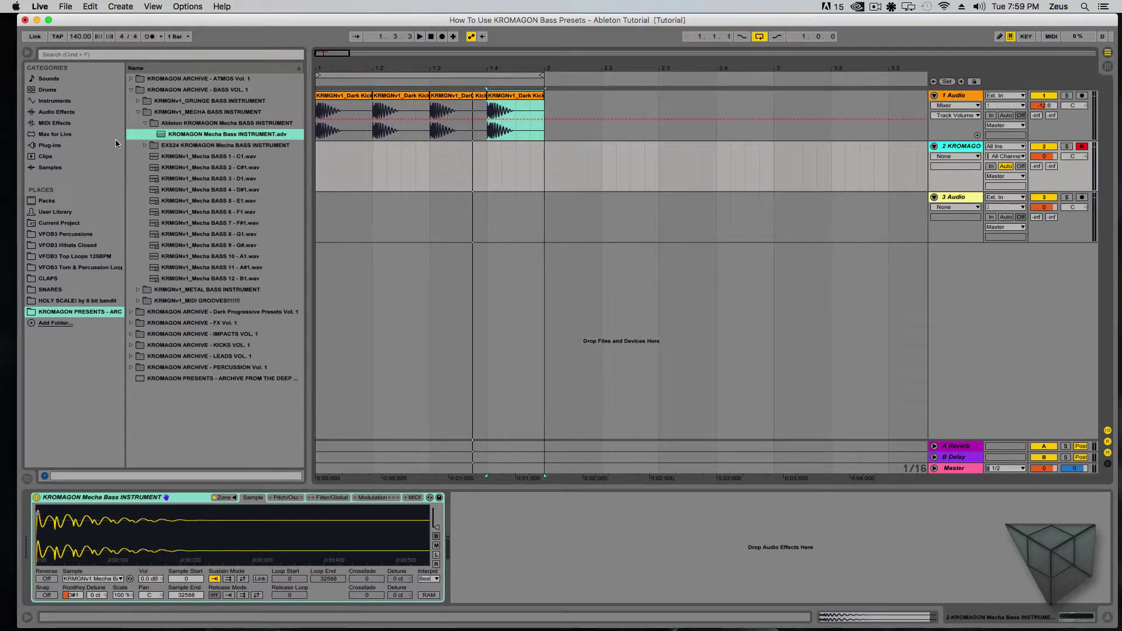
left_click(66, 101)
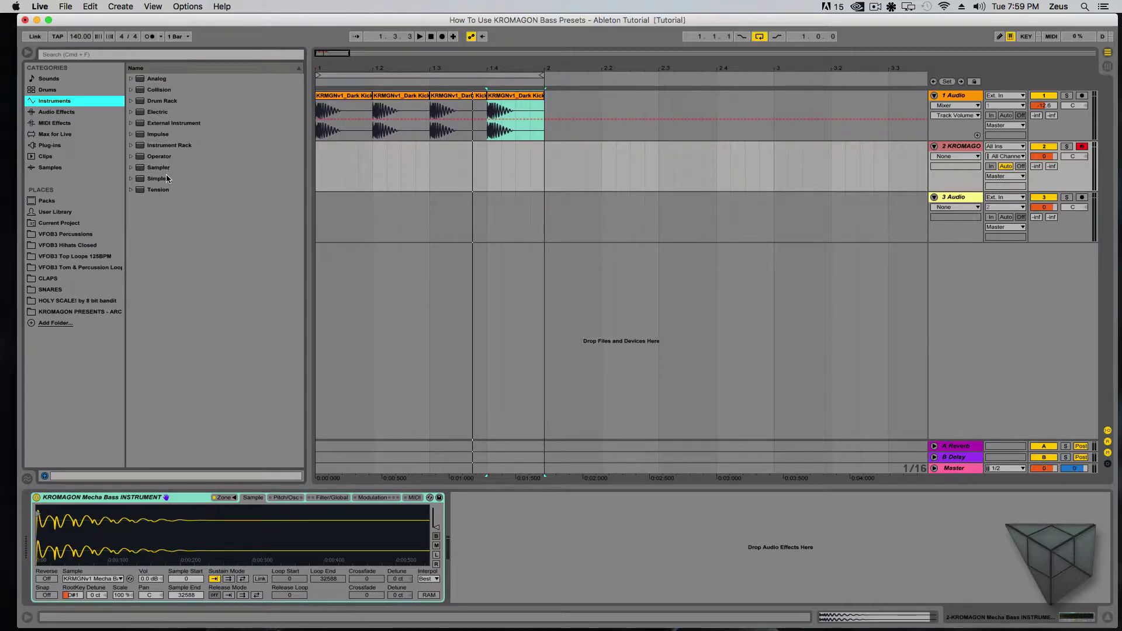
double_click(167, 178)
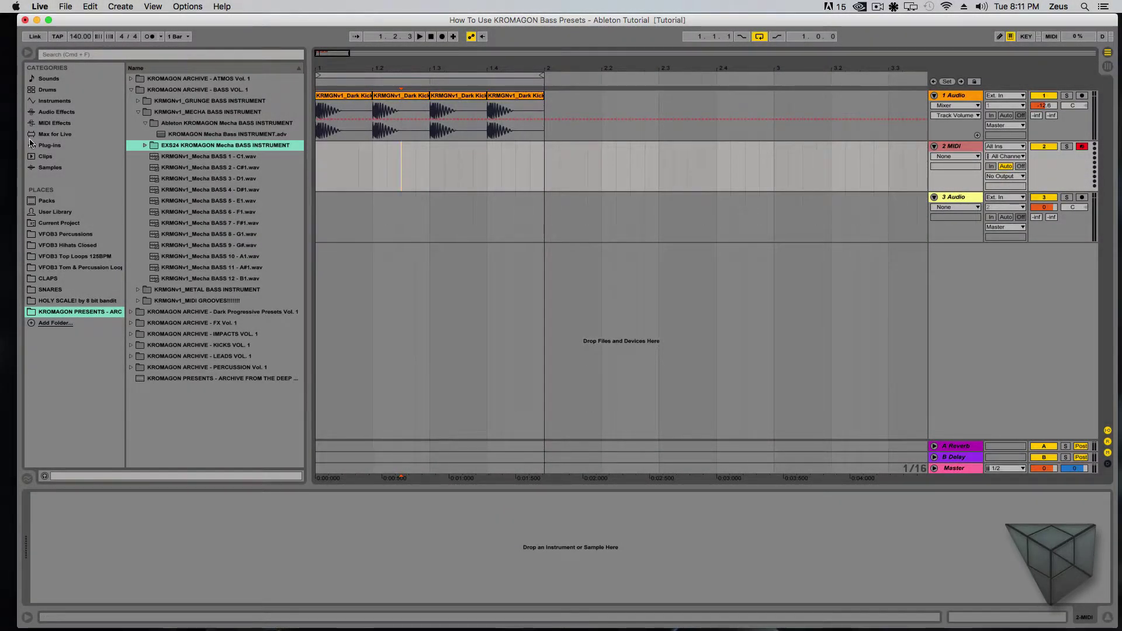
Load an empty Sampler instrument onto the 2 MIDI track and show its zone editor
left_click(54, 101)
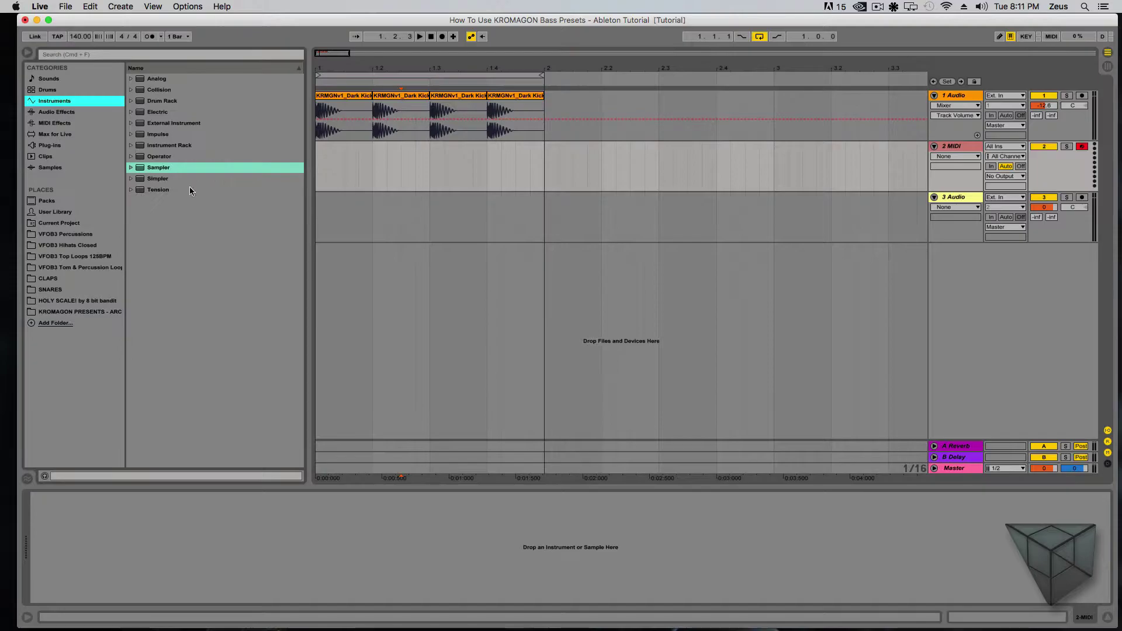
double_click(176, 171)
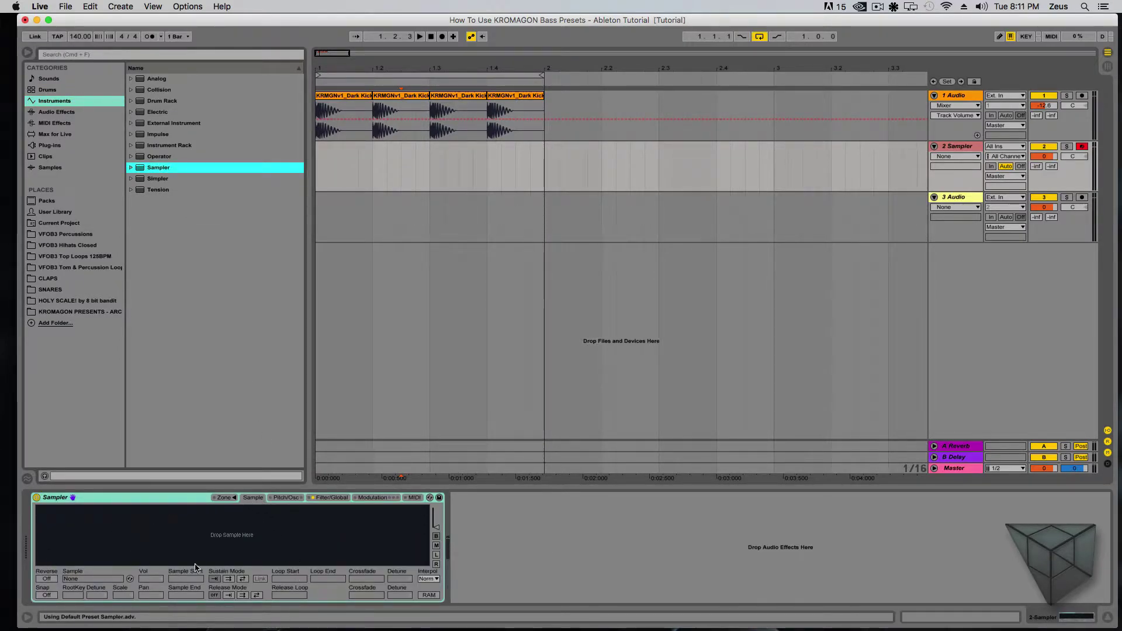
left_click(226, 498)
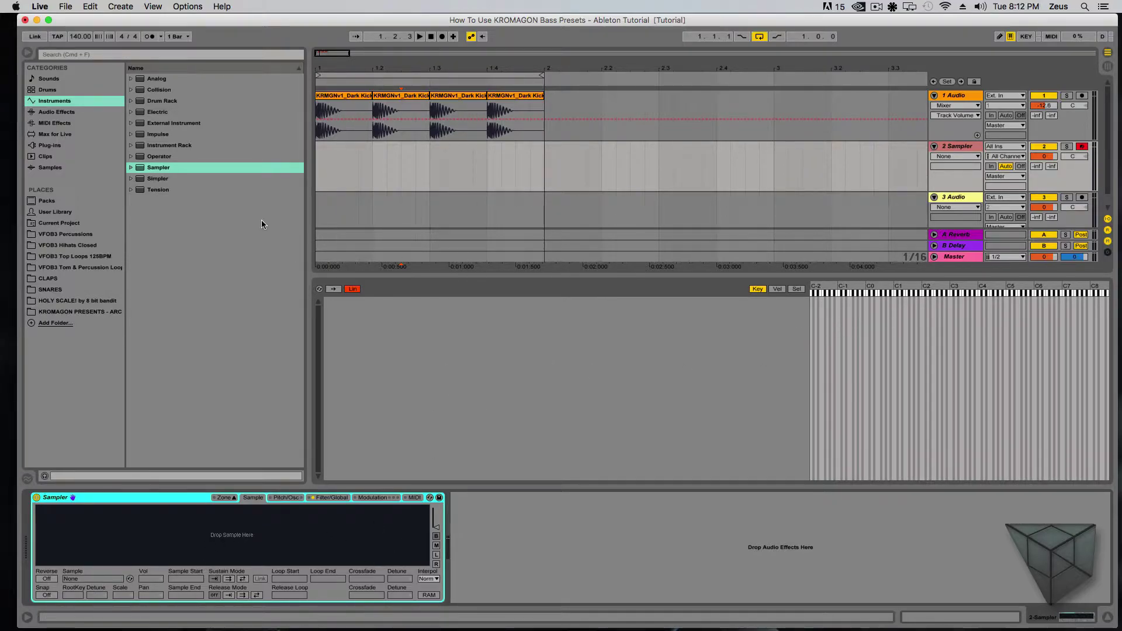
Add all twelve KRMGNv1_Mecha BASS samples, 1 - C1 to 12 - B1, to Sampler's zone list and set their root key to C1
left_click(78, 313)
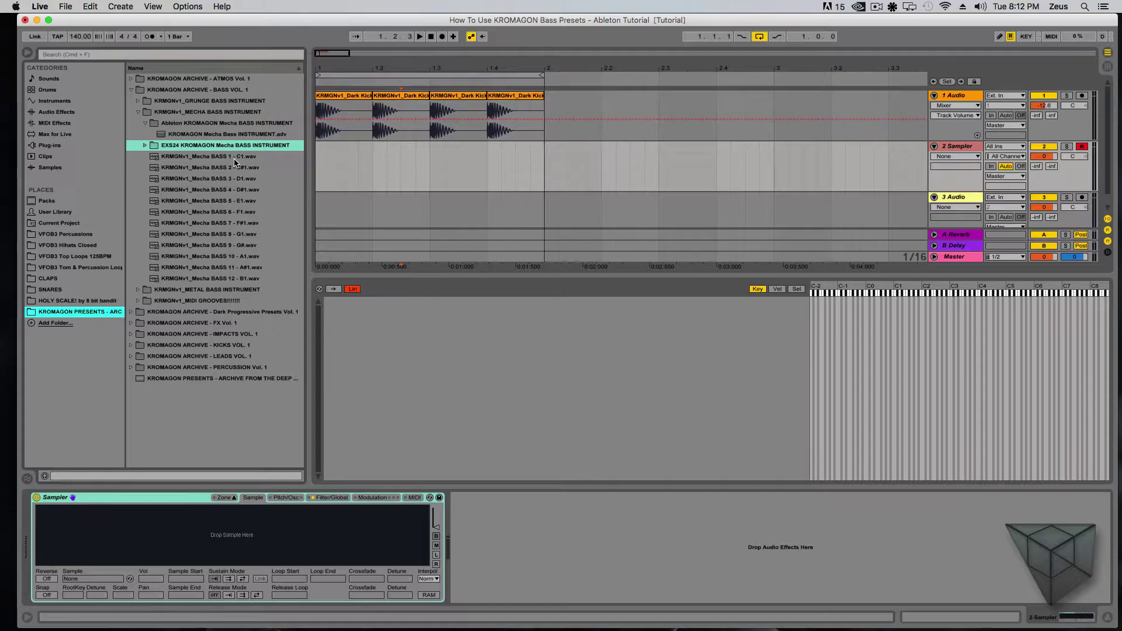
left_click(234, 159)
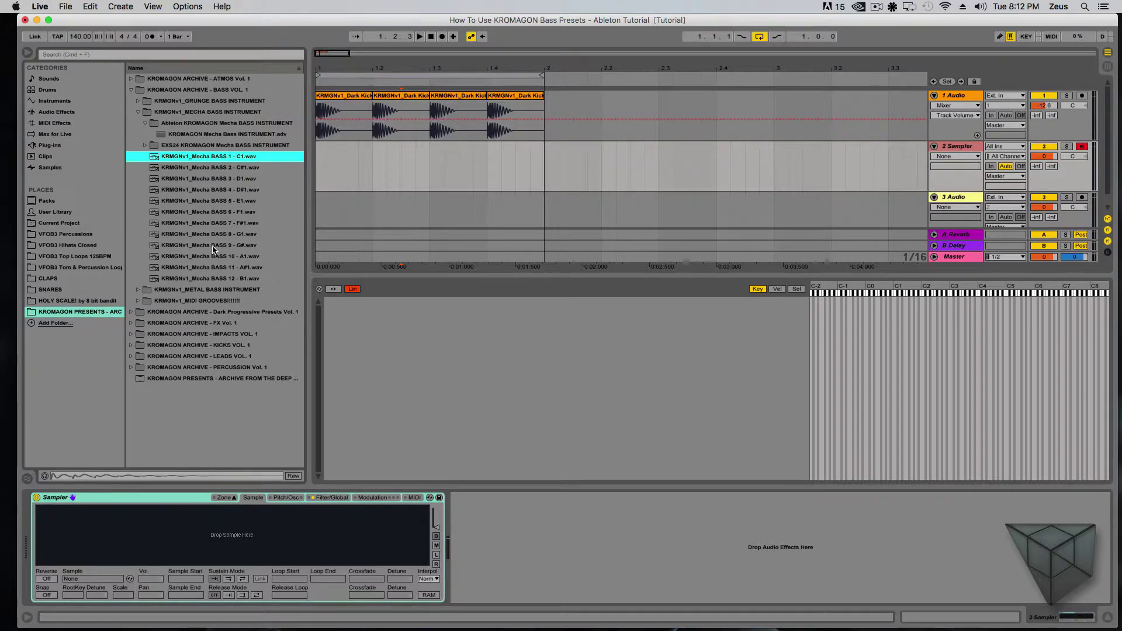
left_click(214, 284, "shift")
left_click_drag(217, 159, 395, 342)
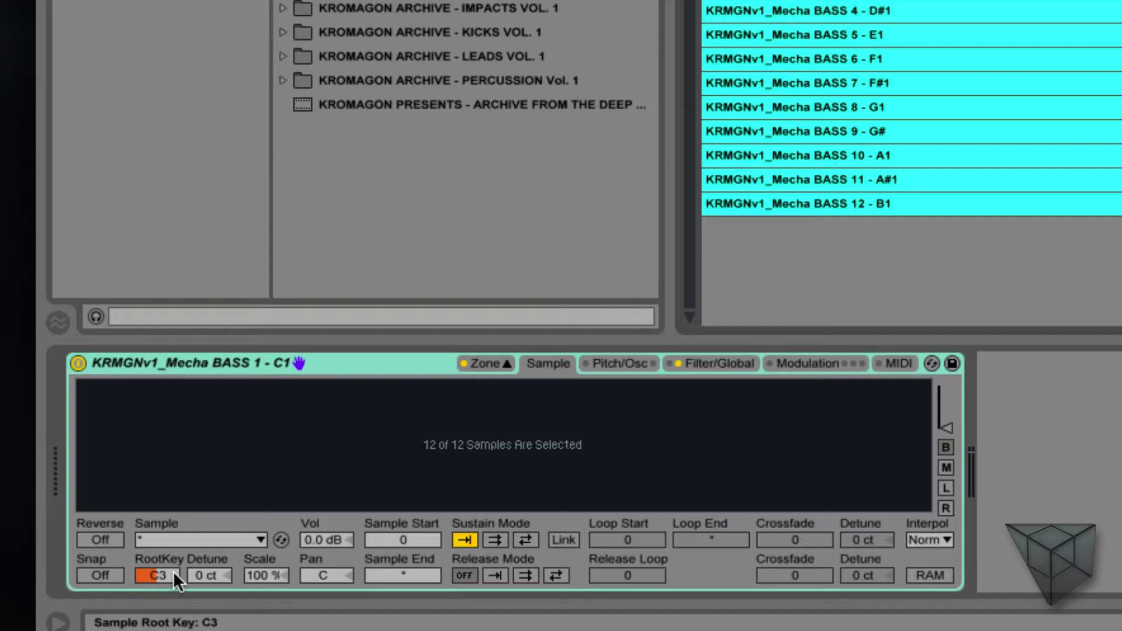
left_click_drag(169, 573, 170, 599)
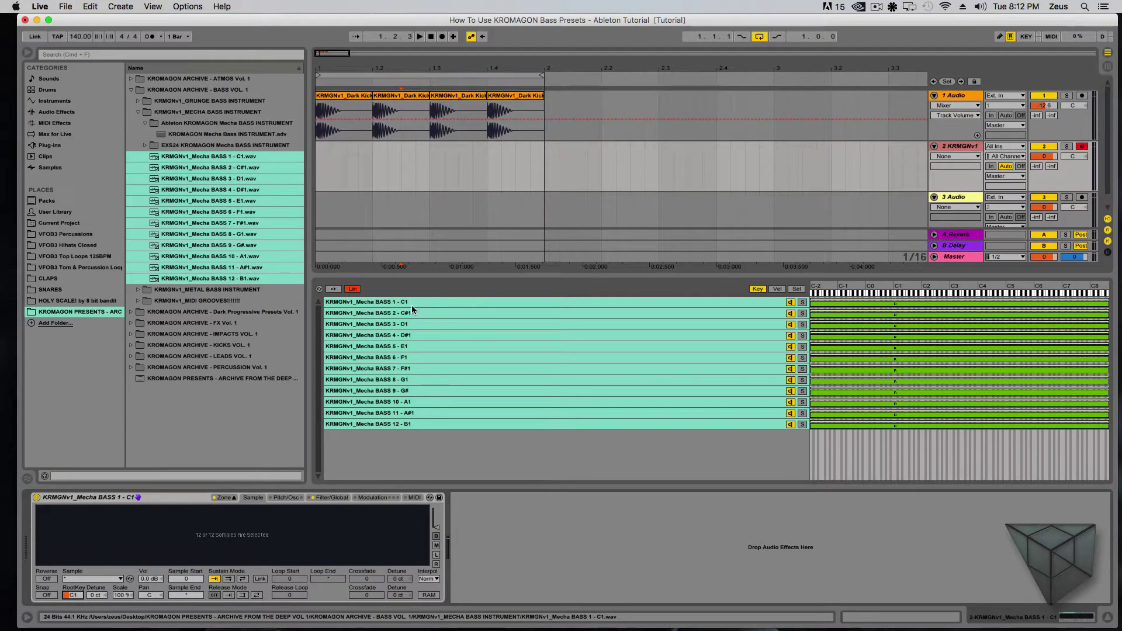
Narrow the key zones of all twelve Mecha BASS samples to the single note C1
left_click(408, 301)
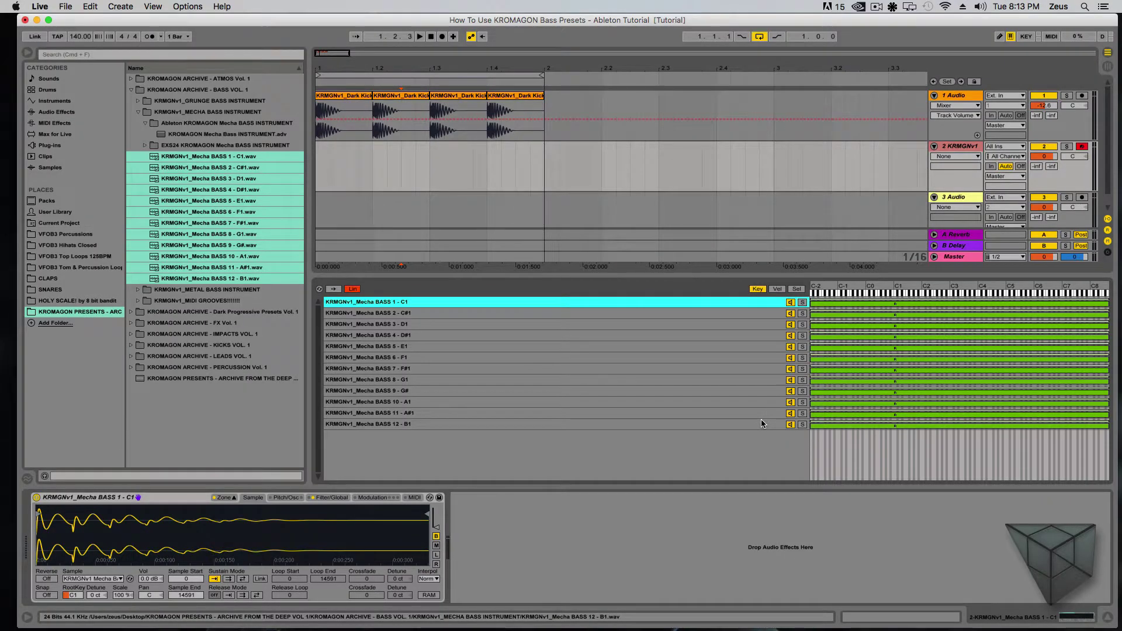
left_click(761, 423, "shift")
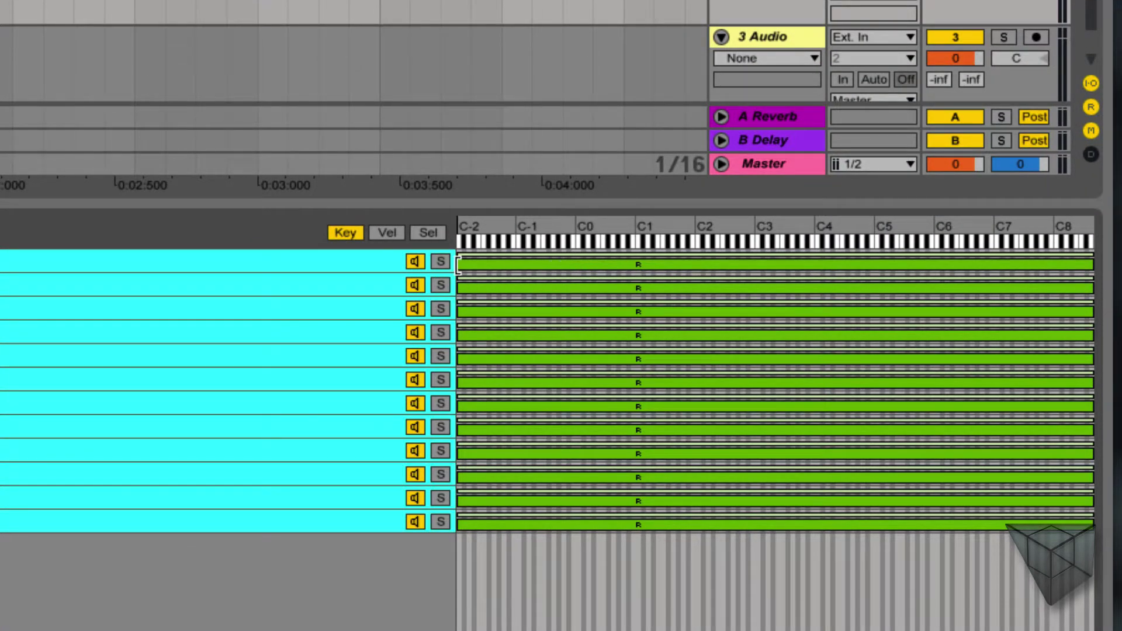
left_click_drag(457, 281, 639, 283)
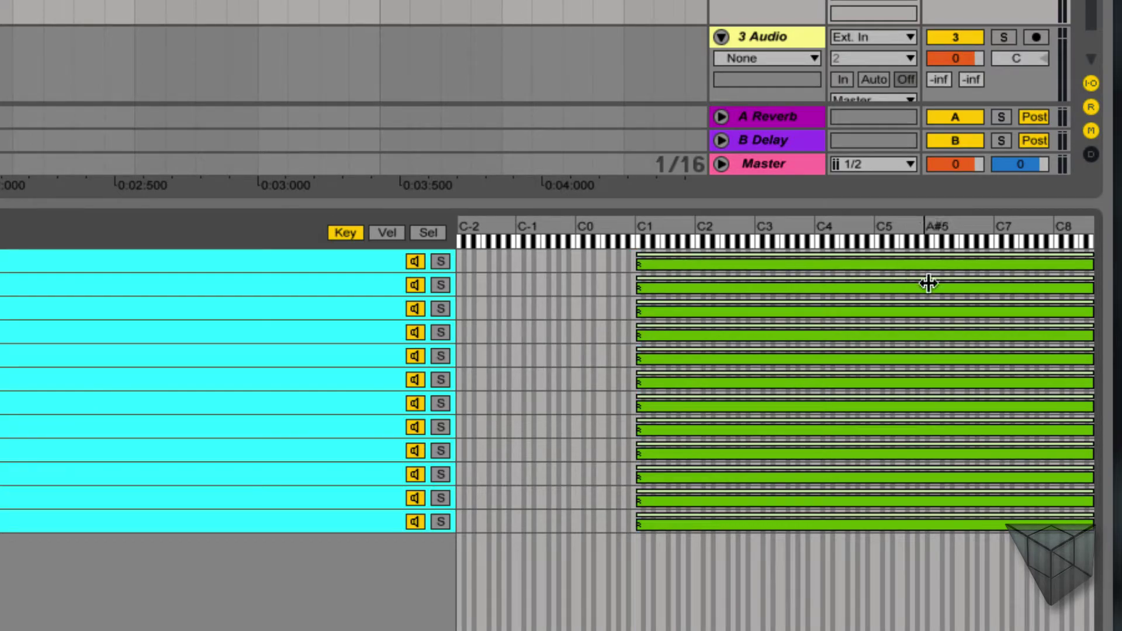
left_click_drag(1092, 264, 636, 259)
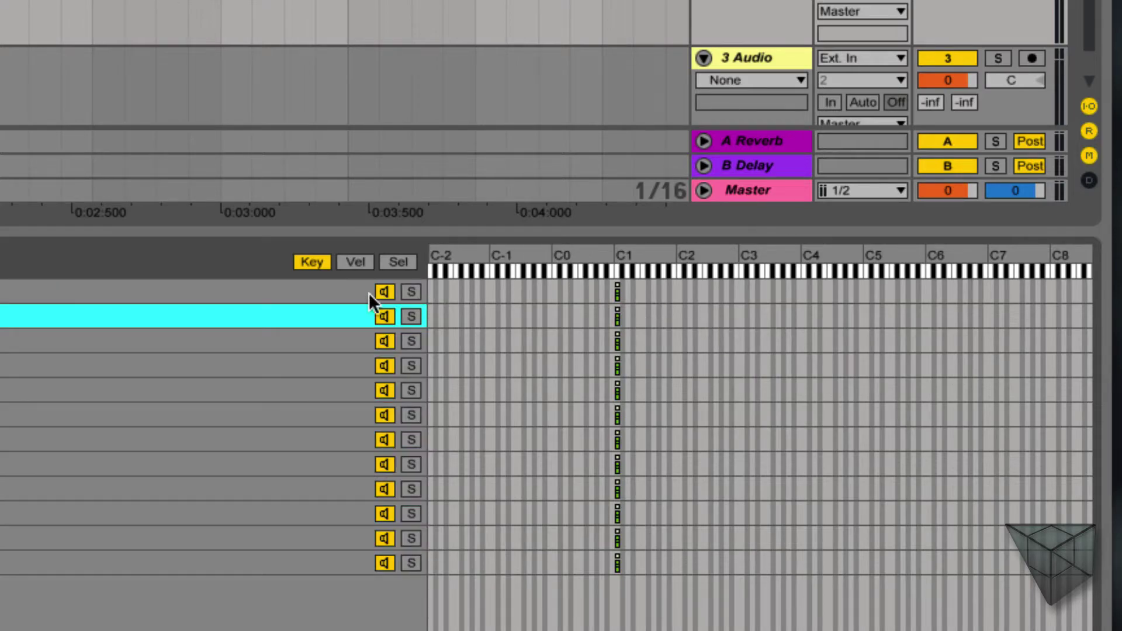
Move the key zones of Mecha BASS samples 2 to 12 to their own named notes, from C#1 up to B1
left_click(333, 316)
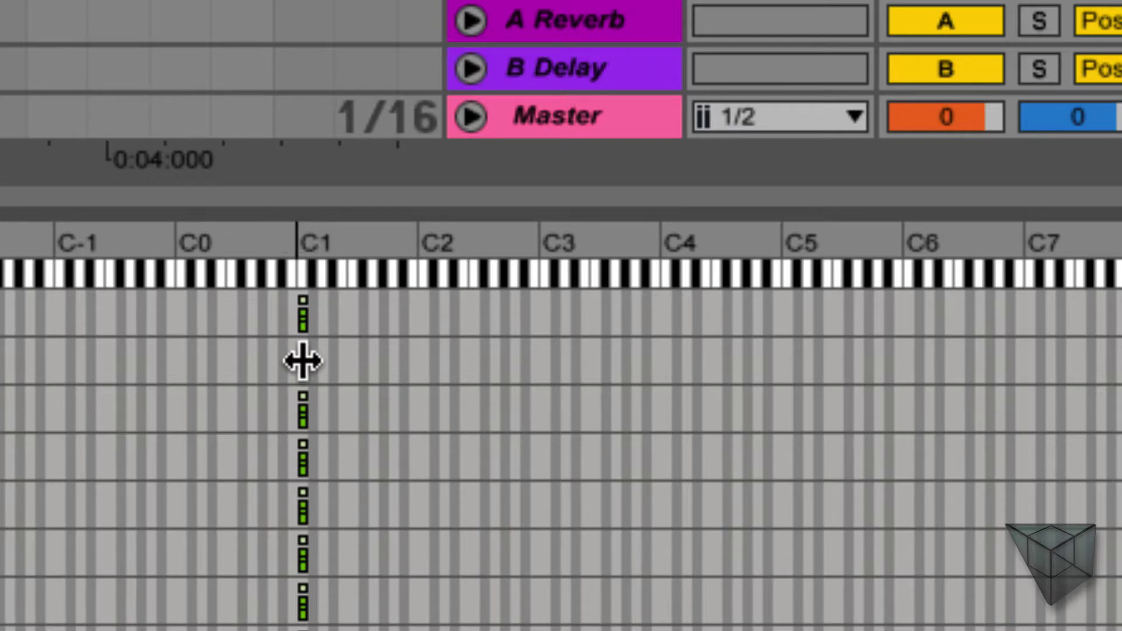
left_click(303, 362)
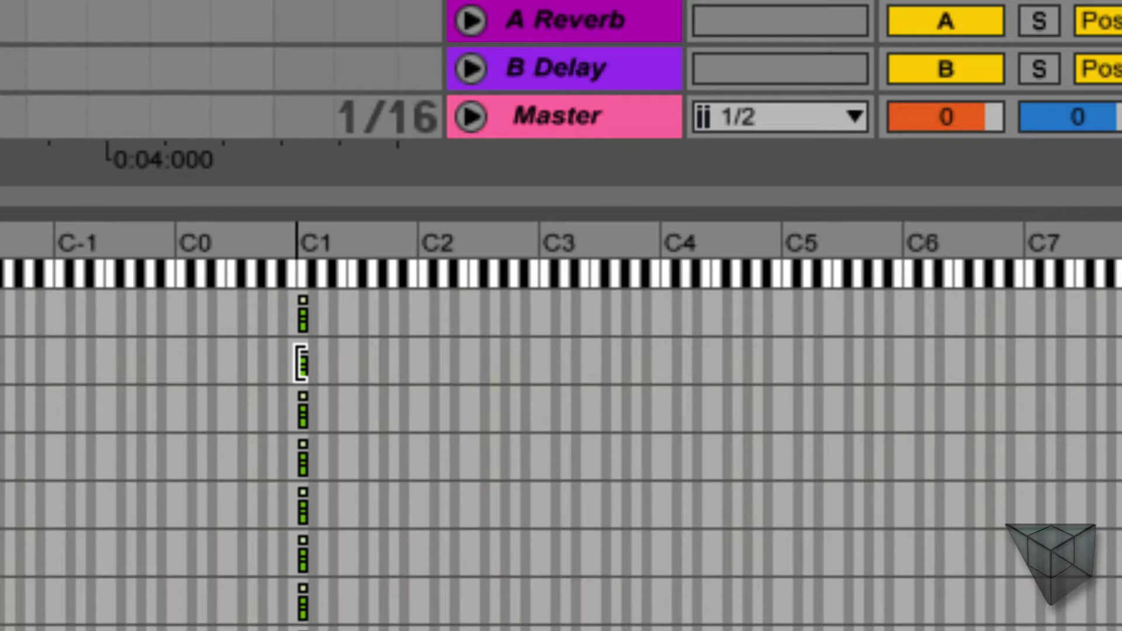
left_click_drag(298, 360, 311, 364)
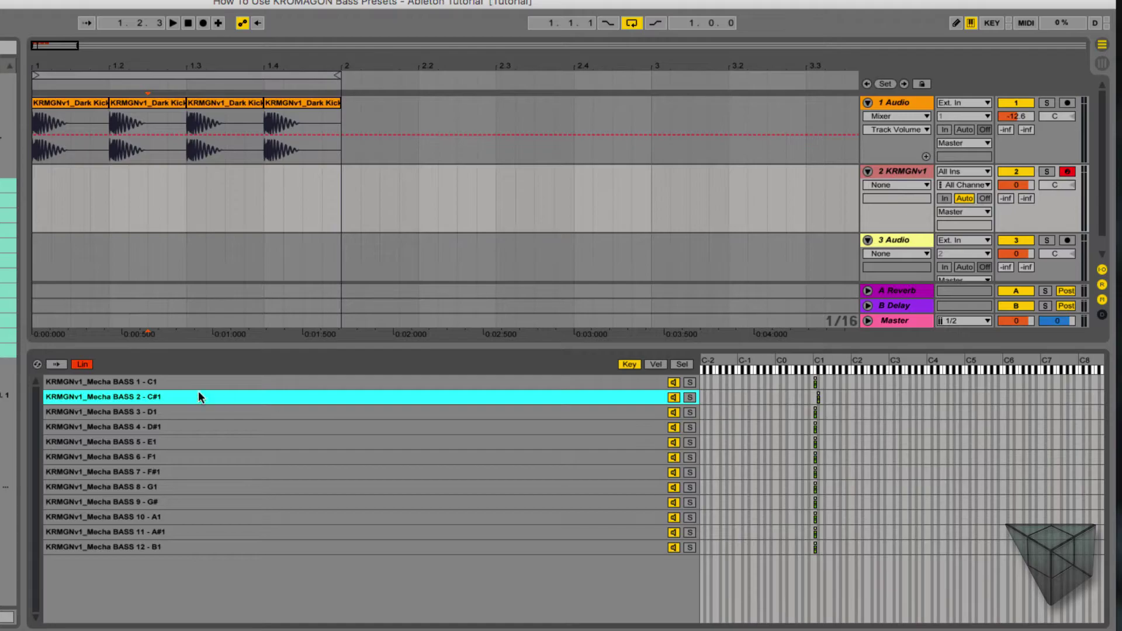
left_click(611, 408)
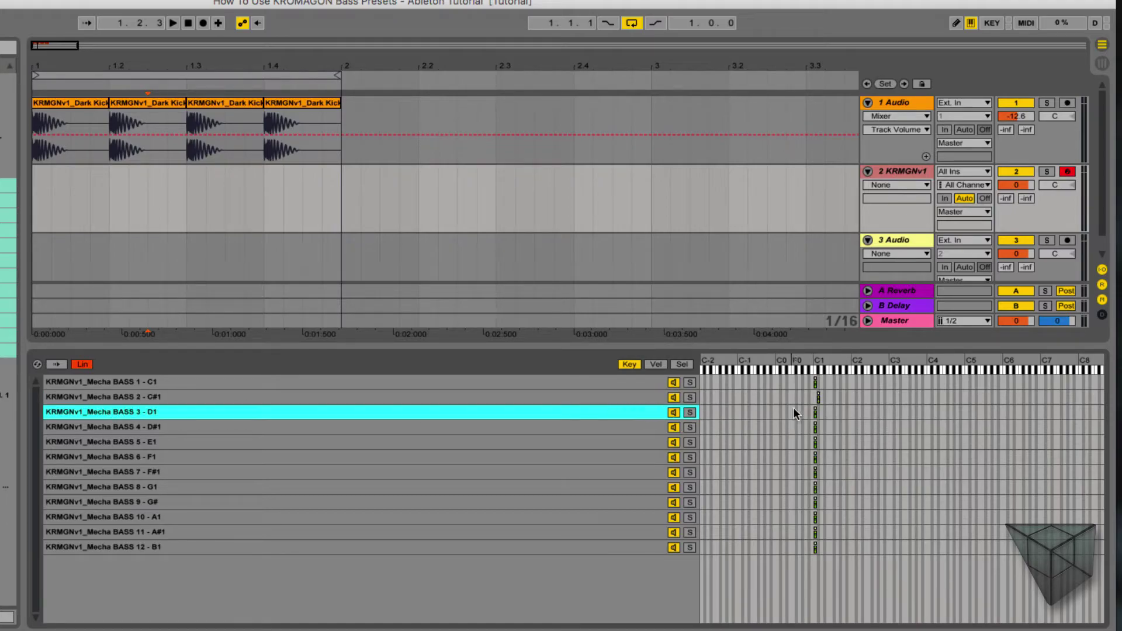
mouse_move(813, 412)
left_mouse_down()
mouse_move(824, 427)
mouse_move(816, 457)
mouse_move(837, 455)
mouse_move(817, 472)
mouse_move(835, 472)
mouse_move(819, 487)
mouse_move(839, 486)
mouse_move(840, 501)
mouse_move(817, 516)
mouse_move(844, 516)
mouse_move(833, 531)
mouse_move(847, 531)
mouse_move(815, 546)
mouse_move(847, 546)
left_mouse_up()
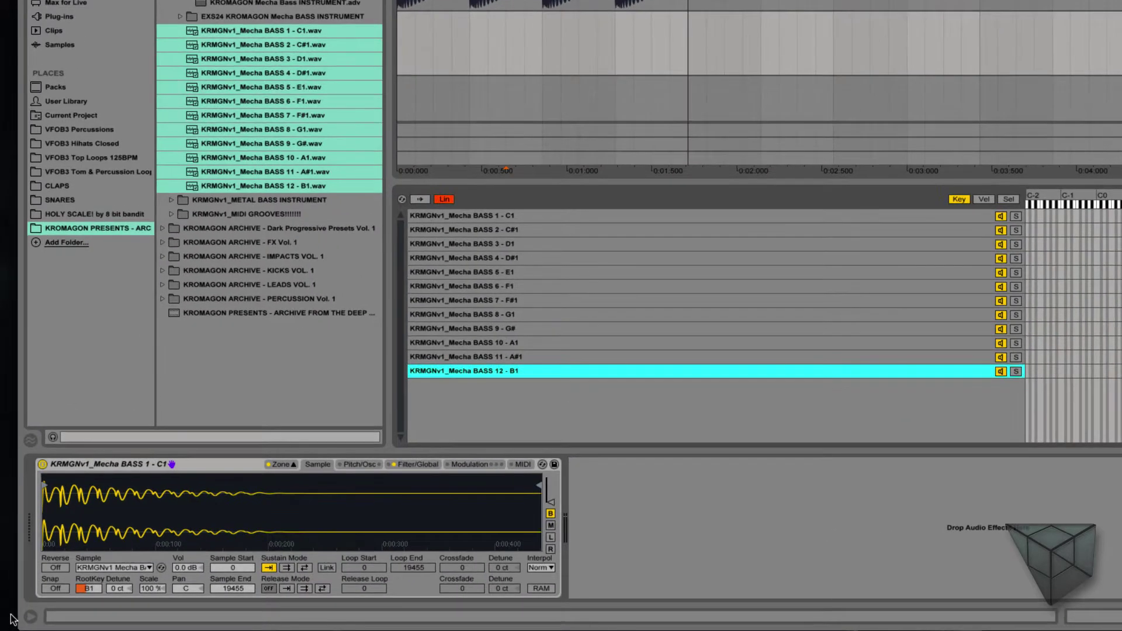
Save the Sampler as a User Library preset named KRMGNv1_Mecha BASS INSTRUMENT
left_click(366, 490)
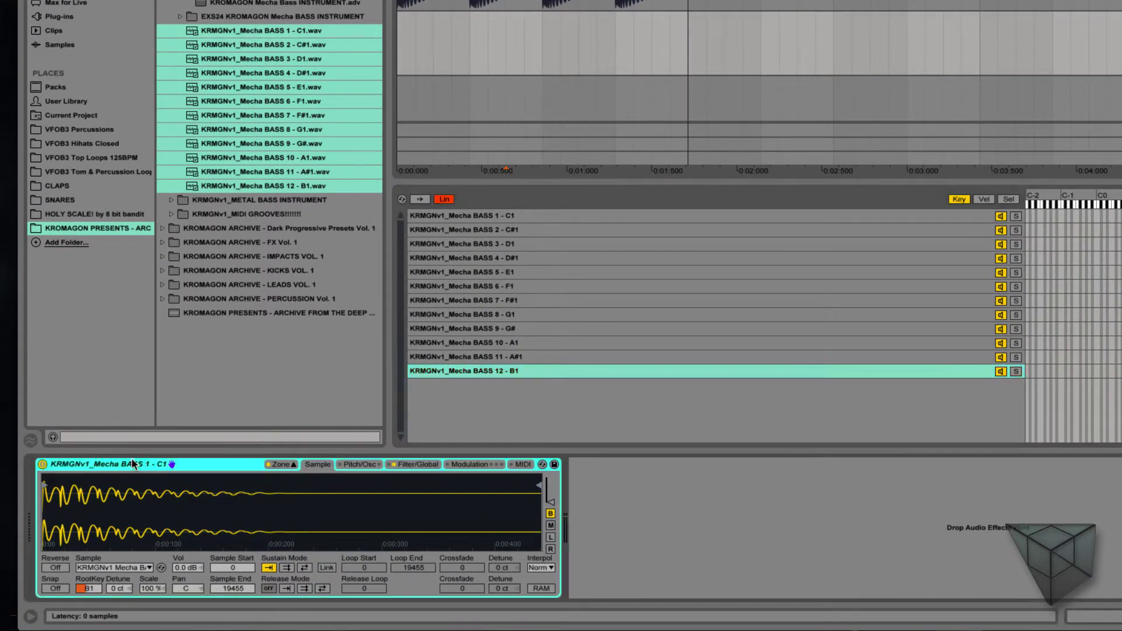
left_click(554, 465)
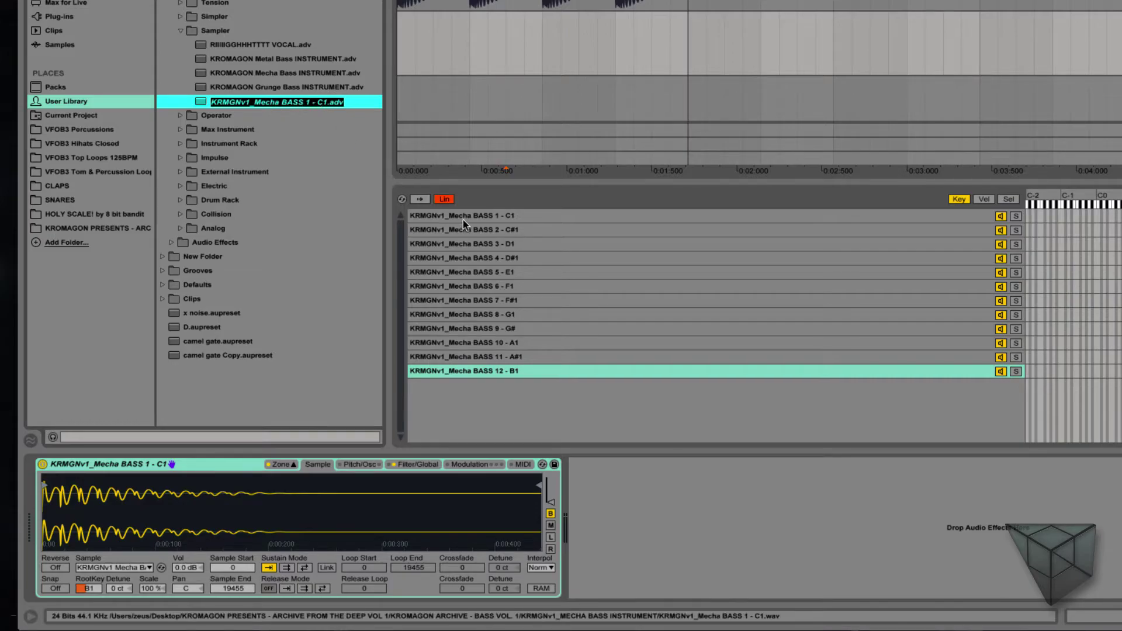
left_click(307, 103)
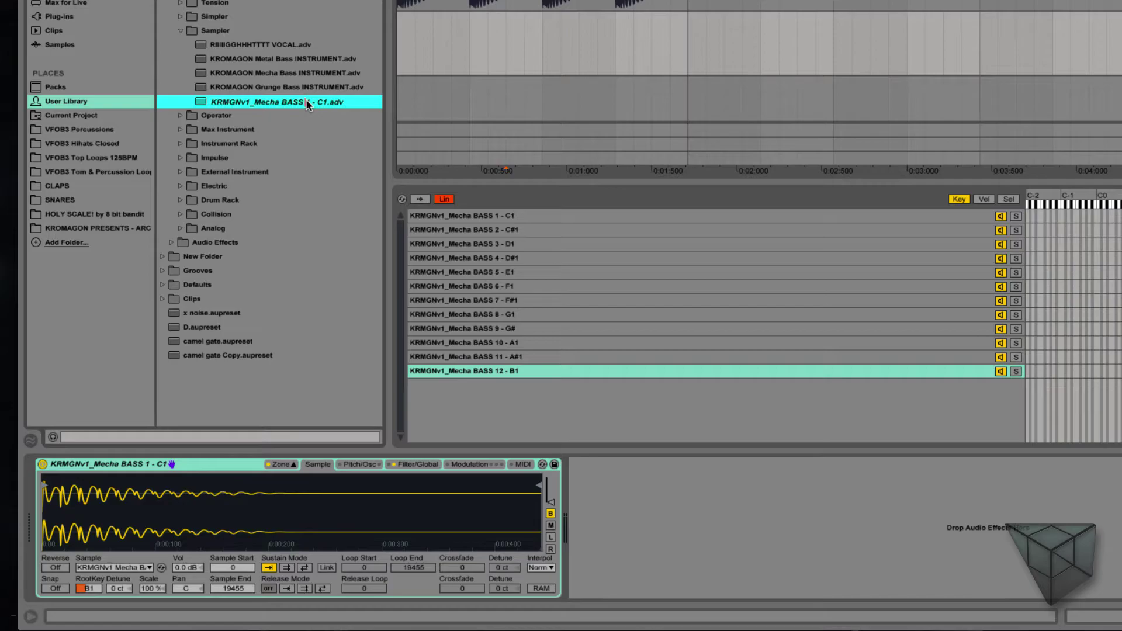
left_click_drag(307, 103, 327, 109)
type("INSTRUMENT")
key("Return")
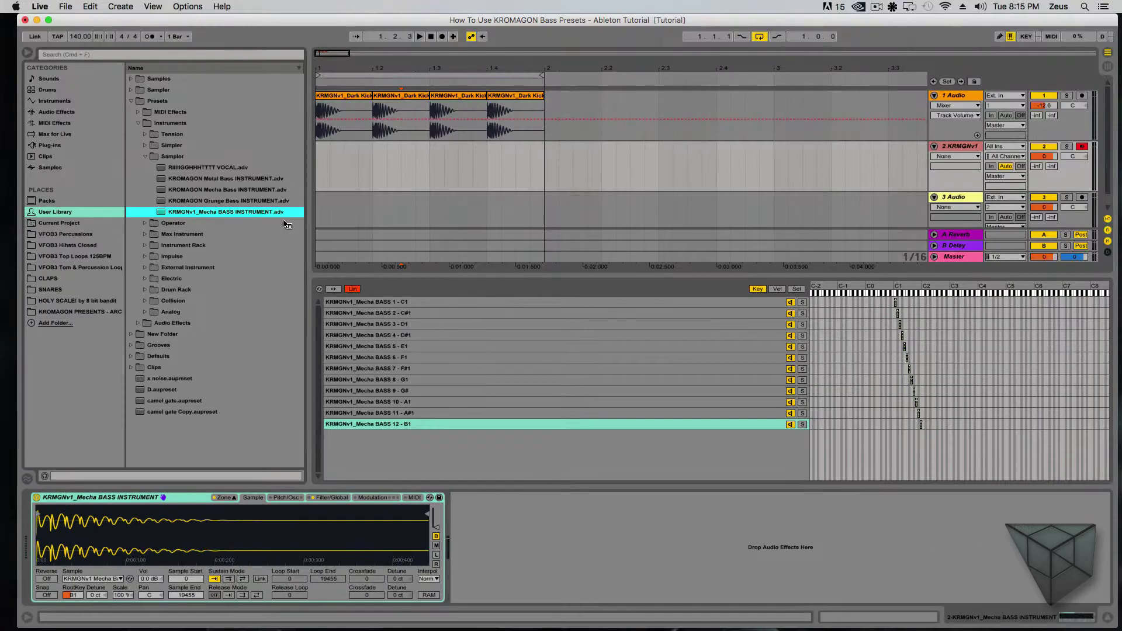
Delete the KRMGNv1_Mecha BASS INSTRUMENT Sampler from track 2
left_click(971, 148)
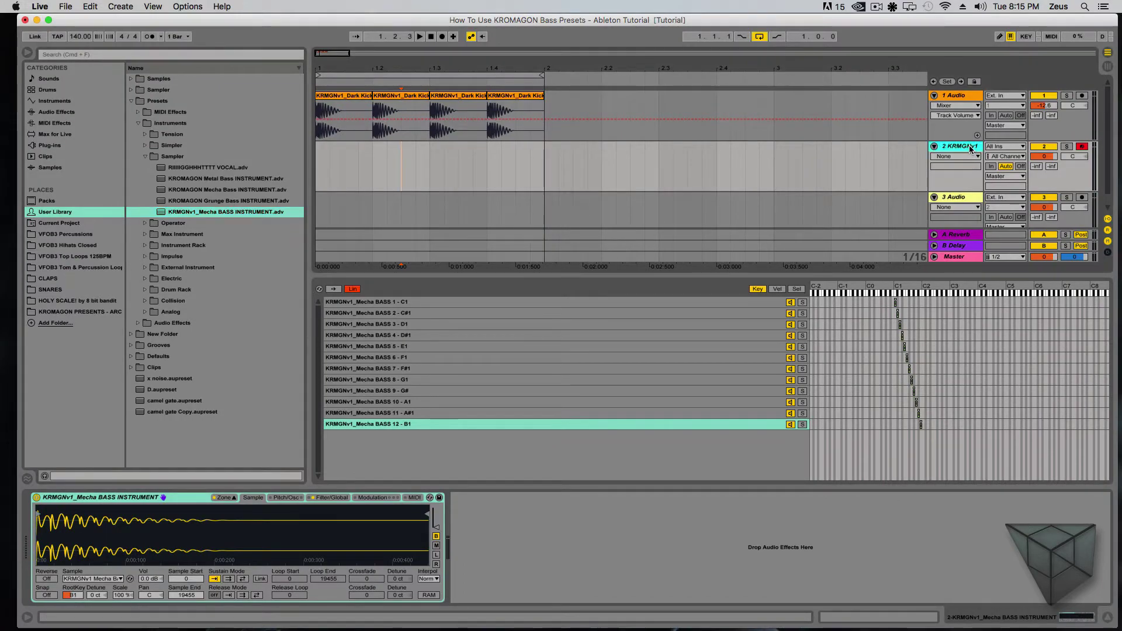
left_click(128, 498)
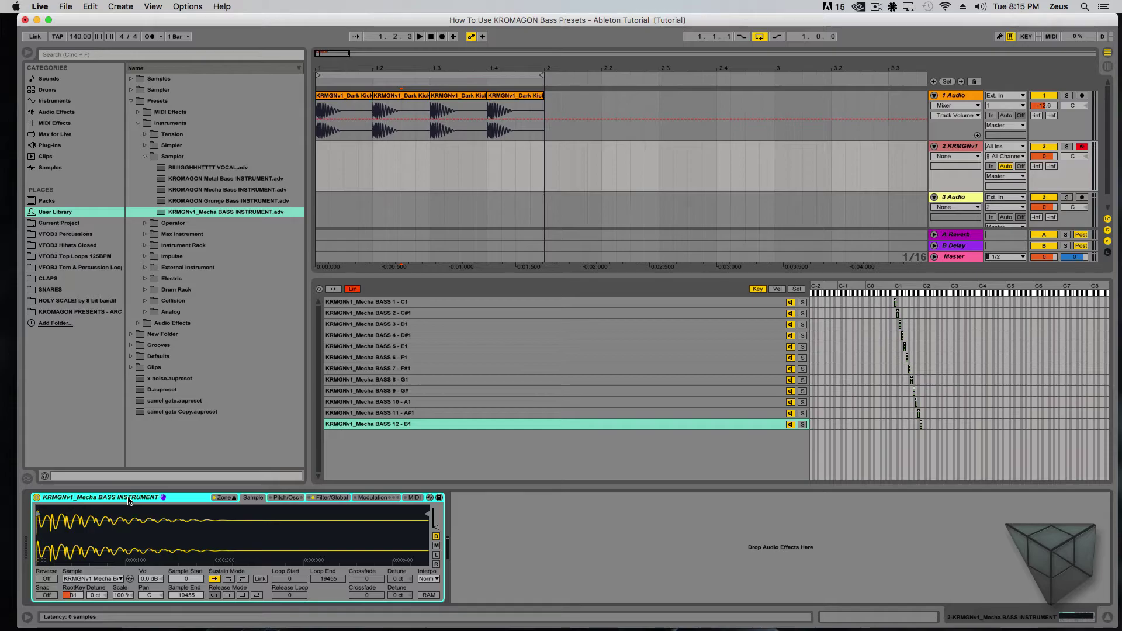
key("Delete")
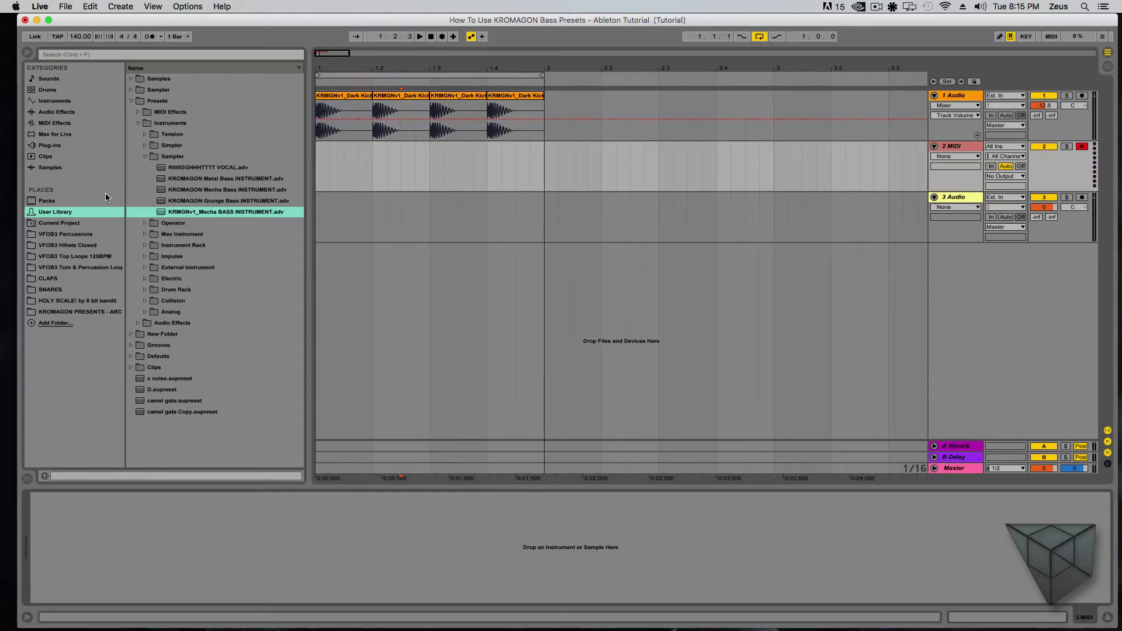
Locate the saved KRMGNv1_Mecha BASS INSTRUMENT.adv preset in the User Library under Presets, Instruments, Sampler
left_click(61, 203)
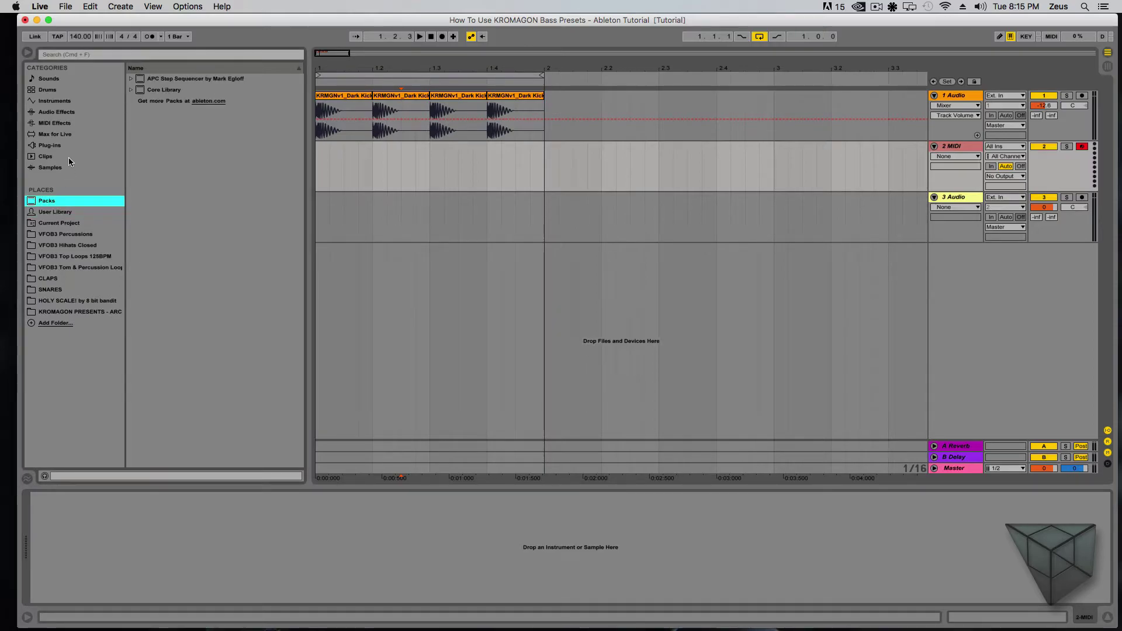
left_click(55, 213)
left_click(131, 101)
left_click(130, 100)
left_click(139, 123)
left_click(138, 123)
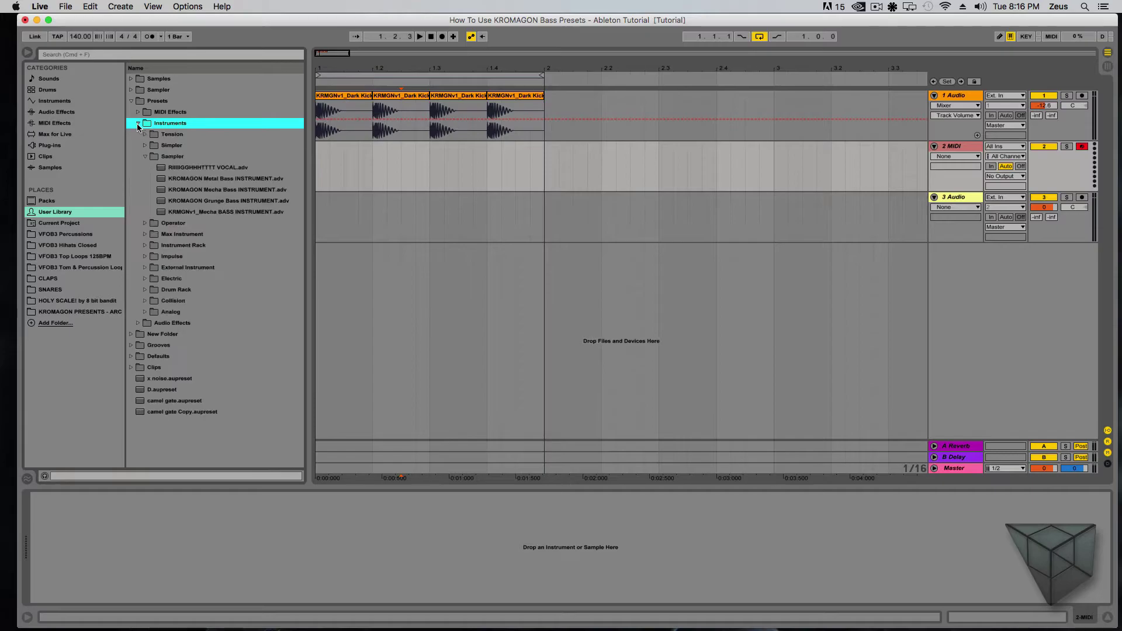
left_click(145, 156)
left_click(145, 156)
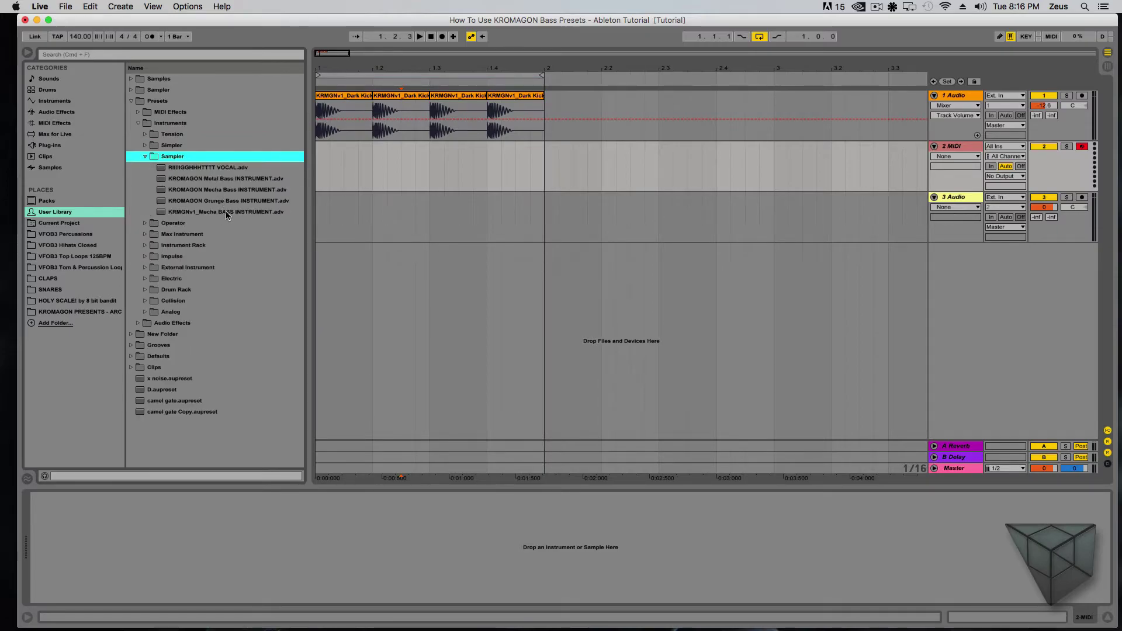